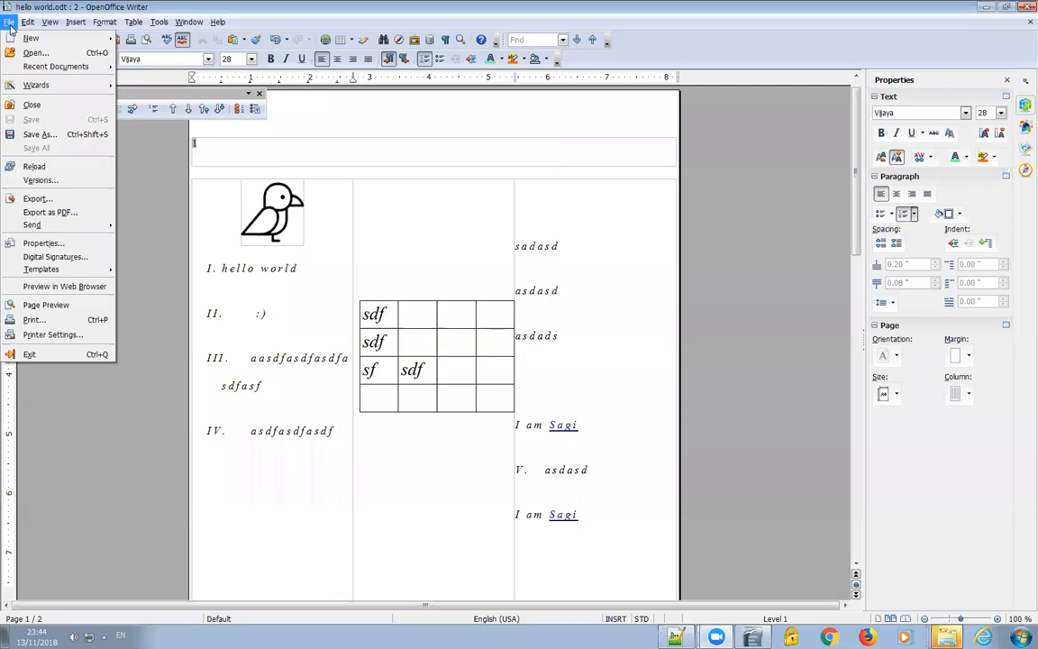
- Create a new text document and write the opening line "We at our Company would like to present our products below:"
mouse_move(94, 45)
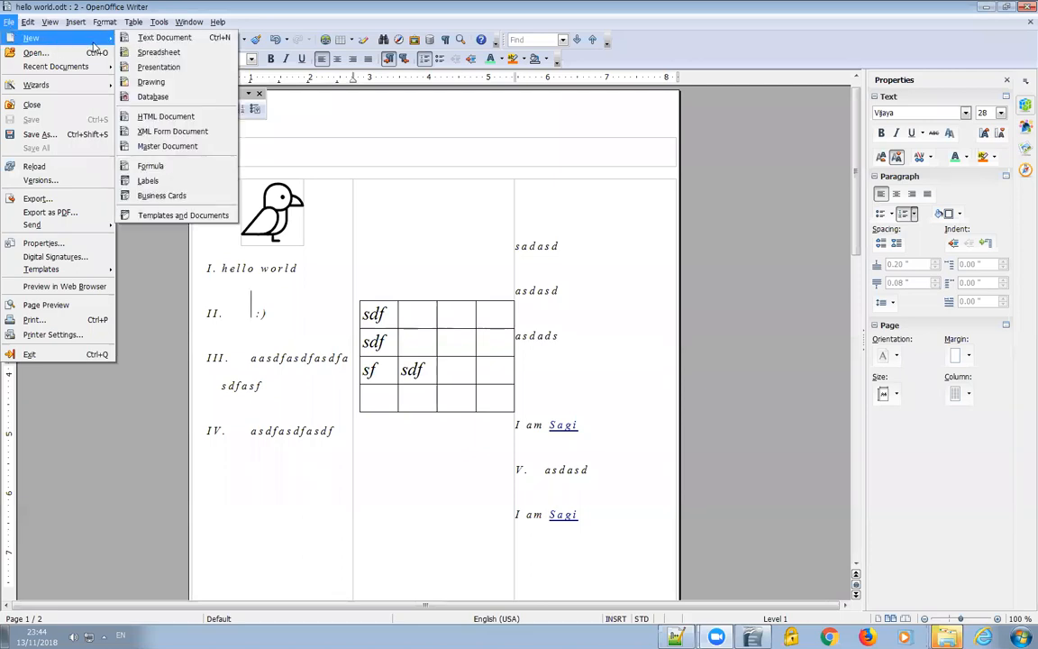
click(192, 45)
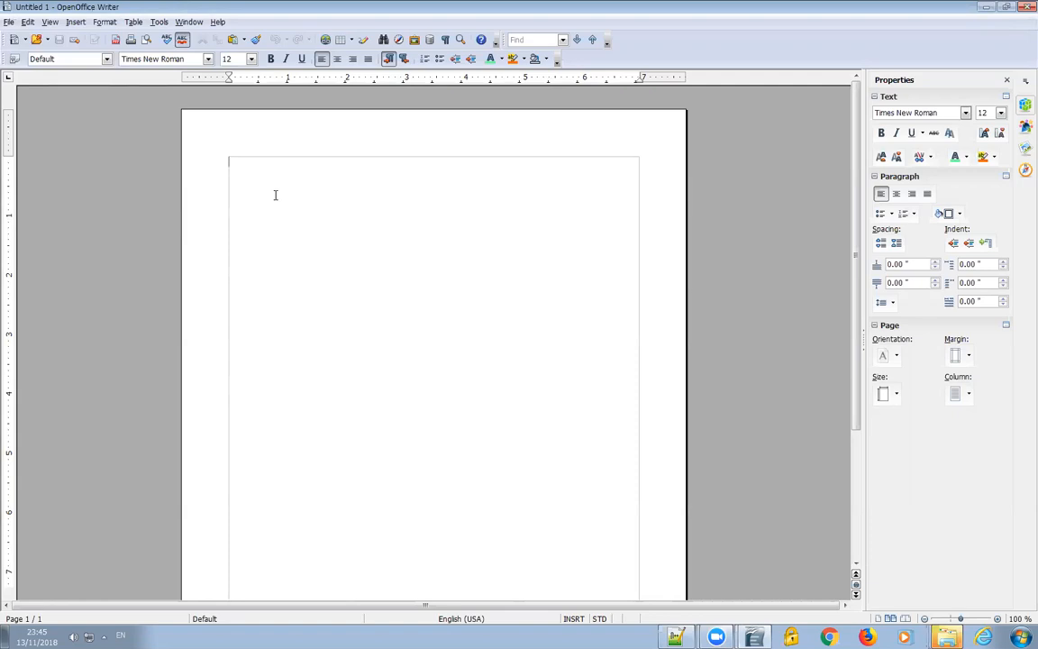
key(Return)
key(Return)
text(We at our Company would like t)
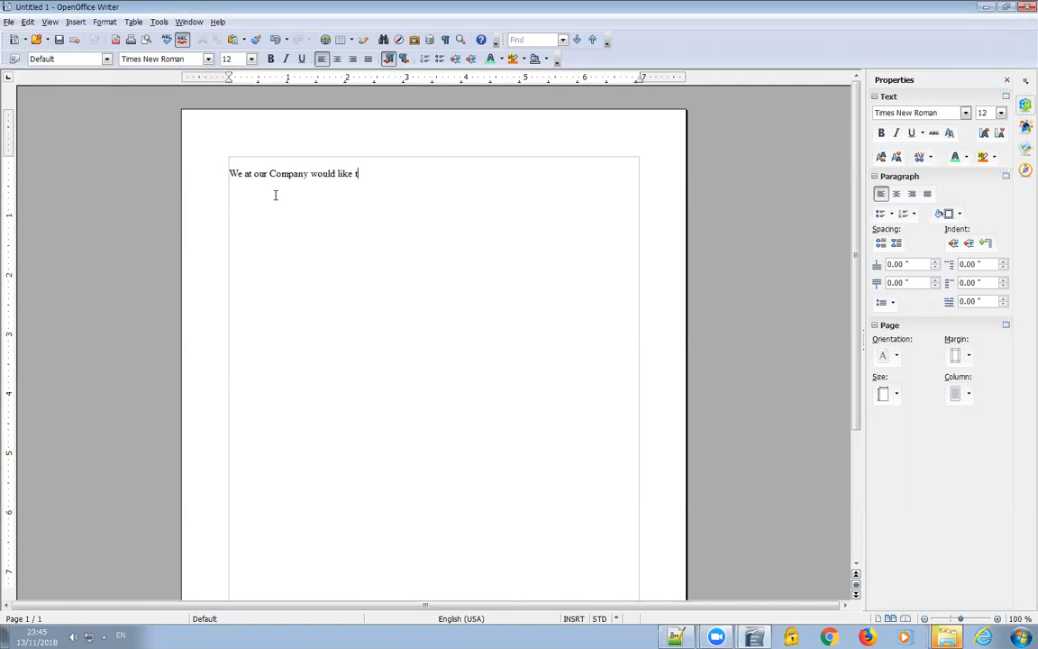
text(o present our products below:)
key(Return)
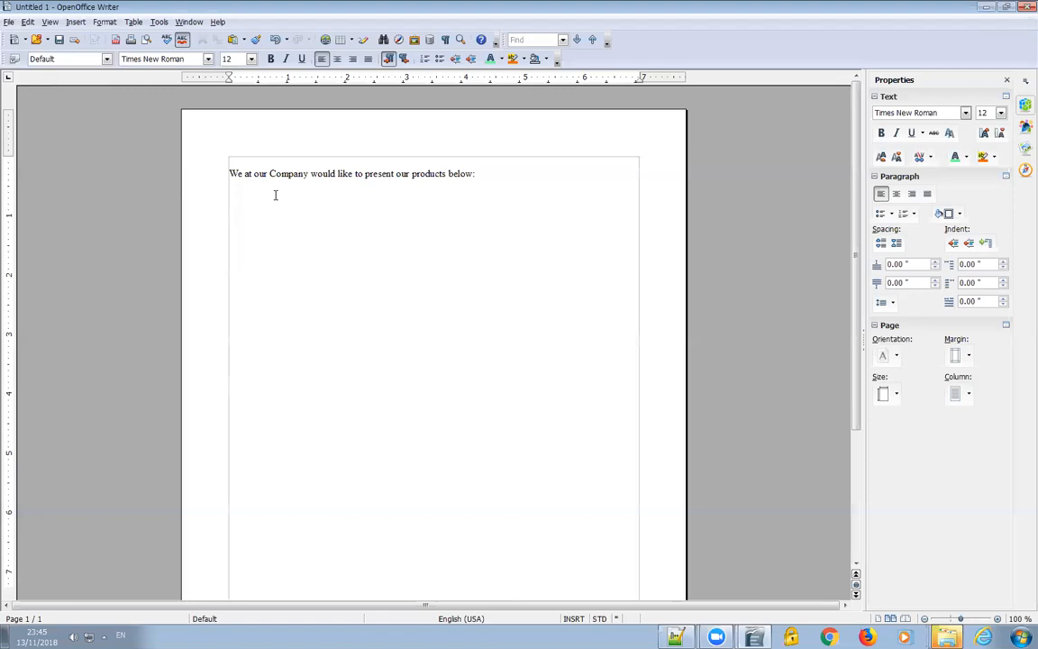
- Add the lines Milk and Tomatos below the opening sentence and format them as a list with solid large circular bullets
text(Milk)
key(Return)
text(Tomatos)
drag(266, 207, 229, 197)
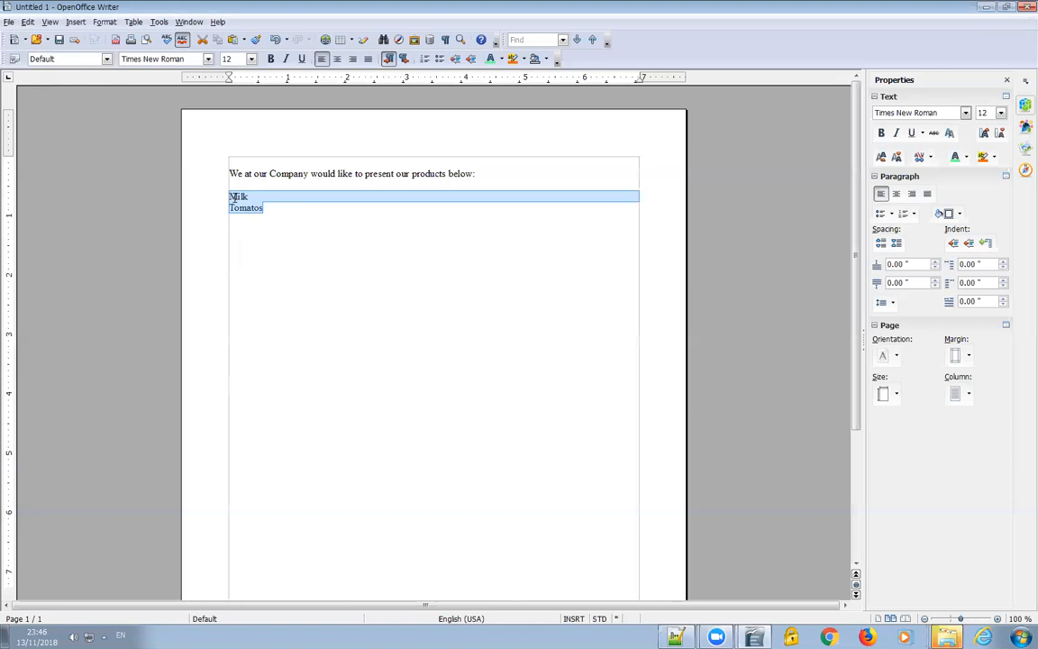
click(883, 220)
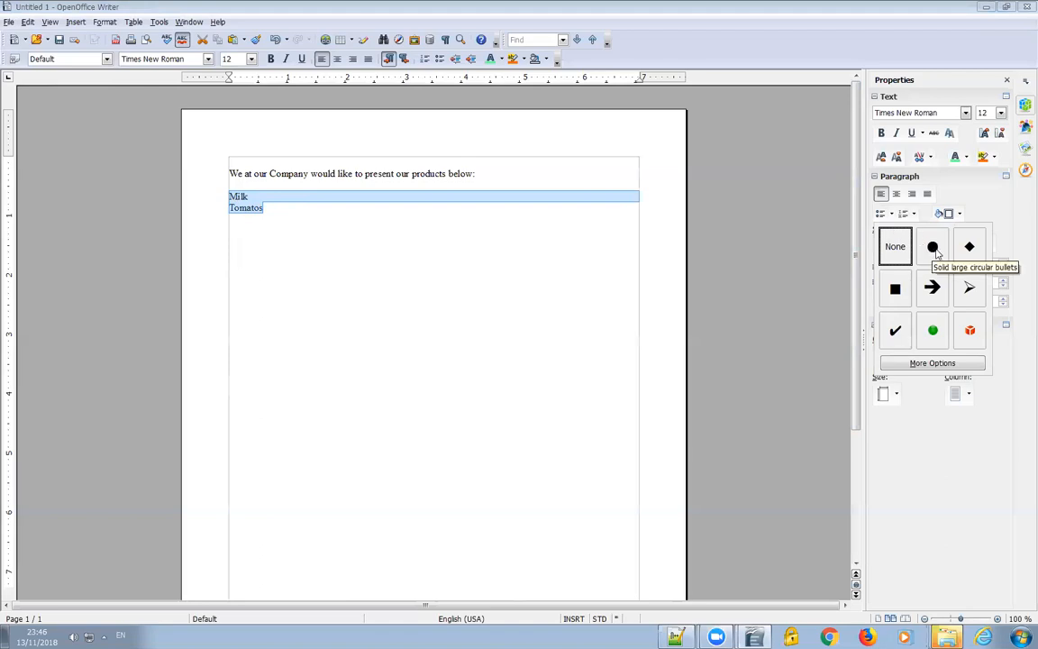
click(933, 247)
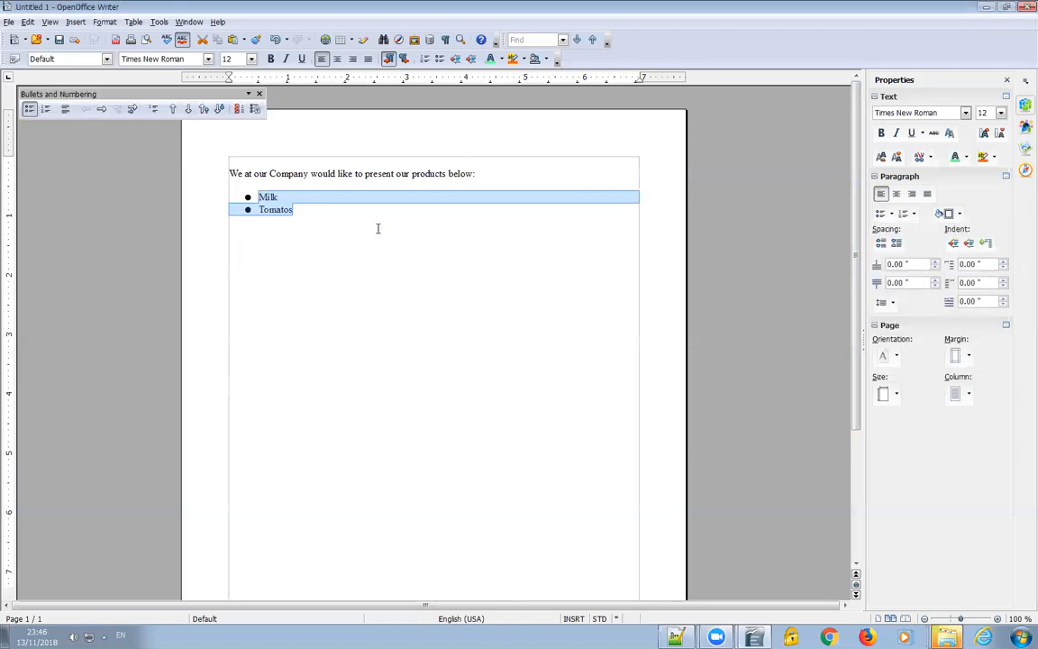
- Add Beef as a new bullet item after Tomatos
click(307, 217)
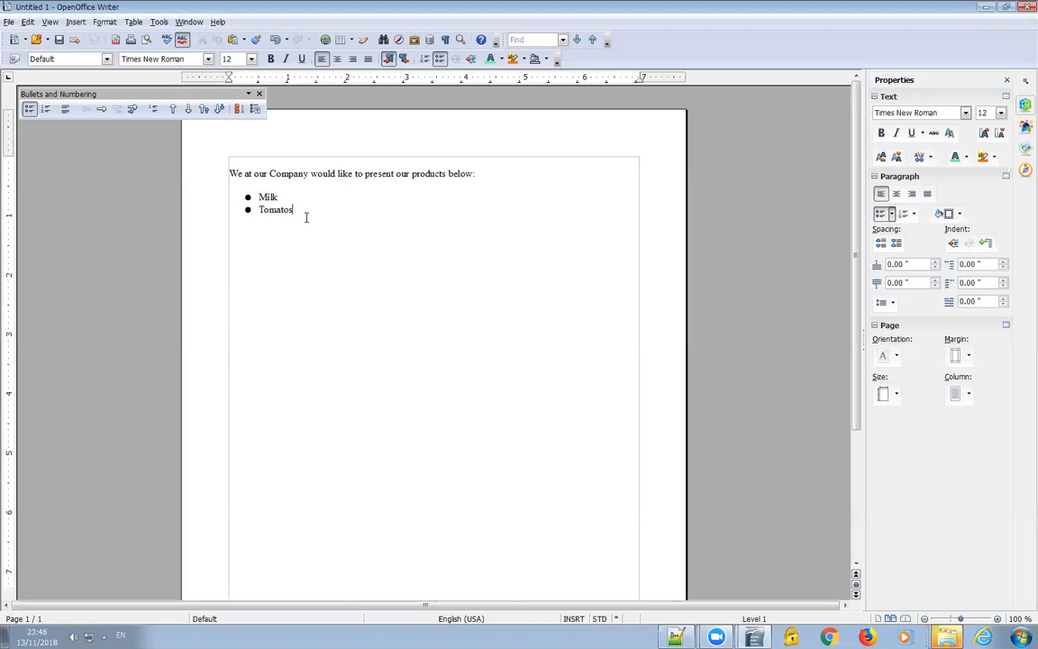
key(Return)
text(Beef)
key(Return)
key(BackSpace)
- Add an indented sublist under Milk with arrowhead bullets, containing Skim milk and Fat milk
key(Return)
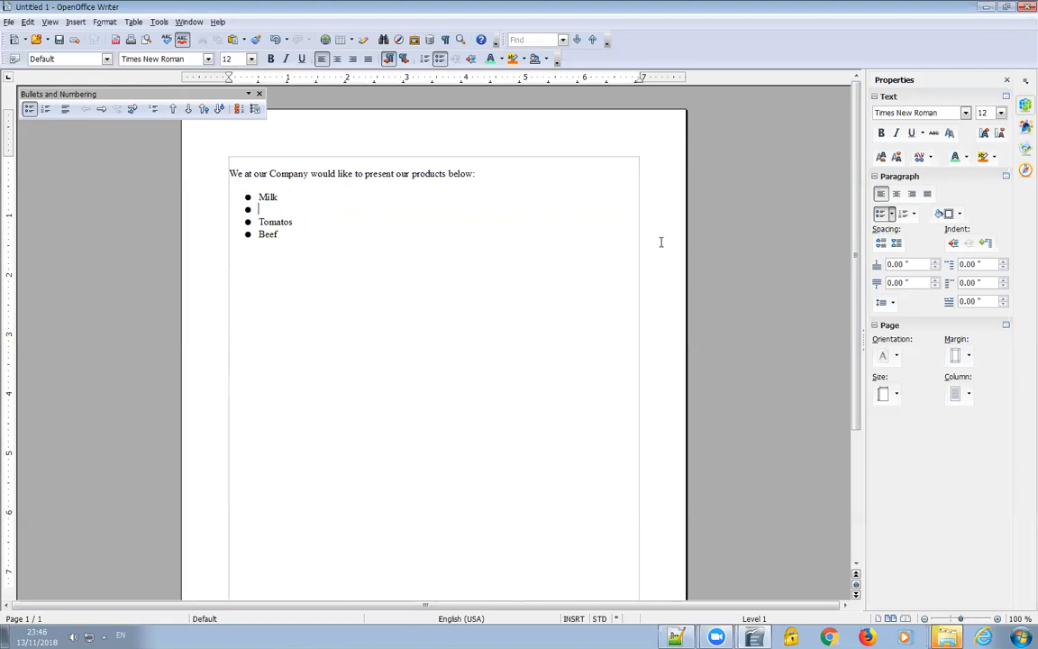
click(954, 243)
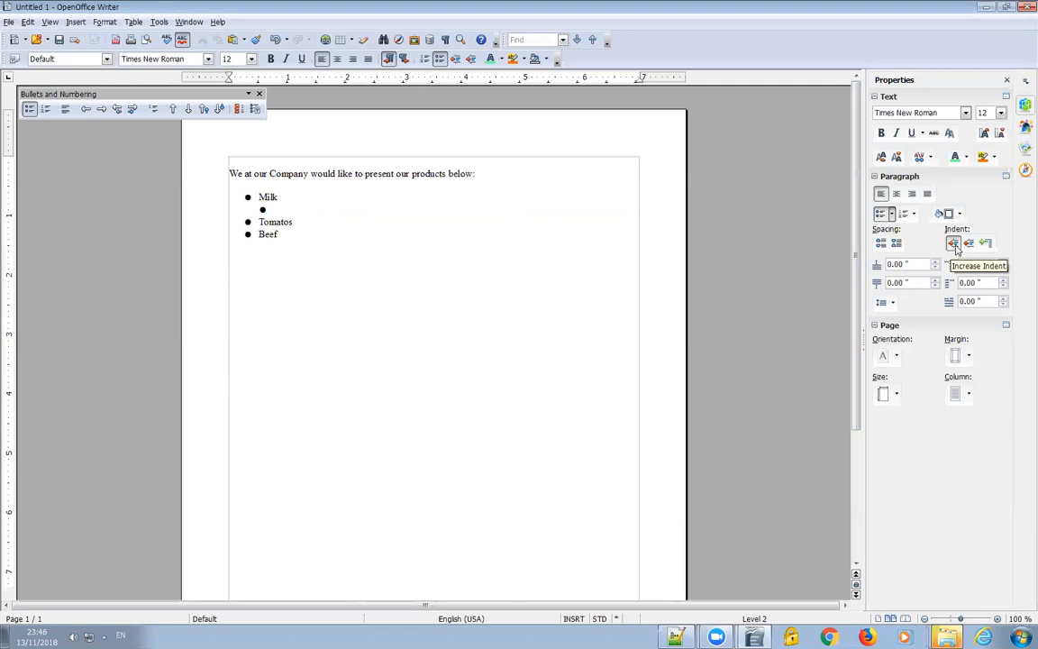
click(892, 216)
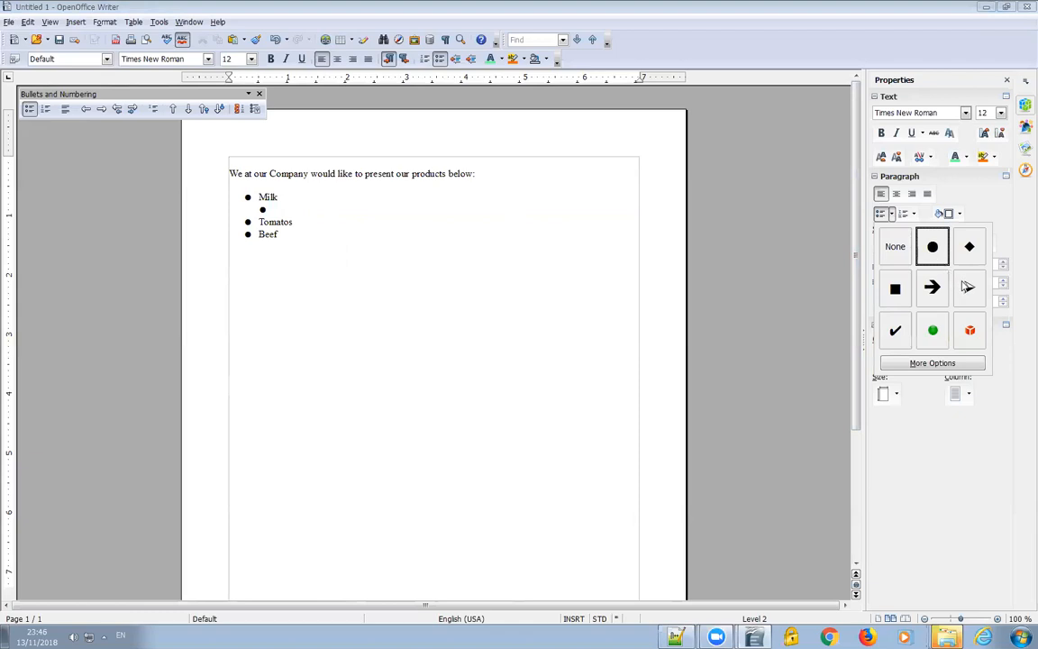
click(968, 288)
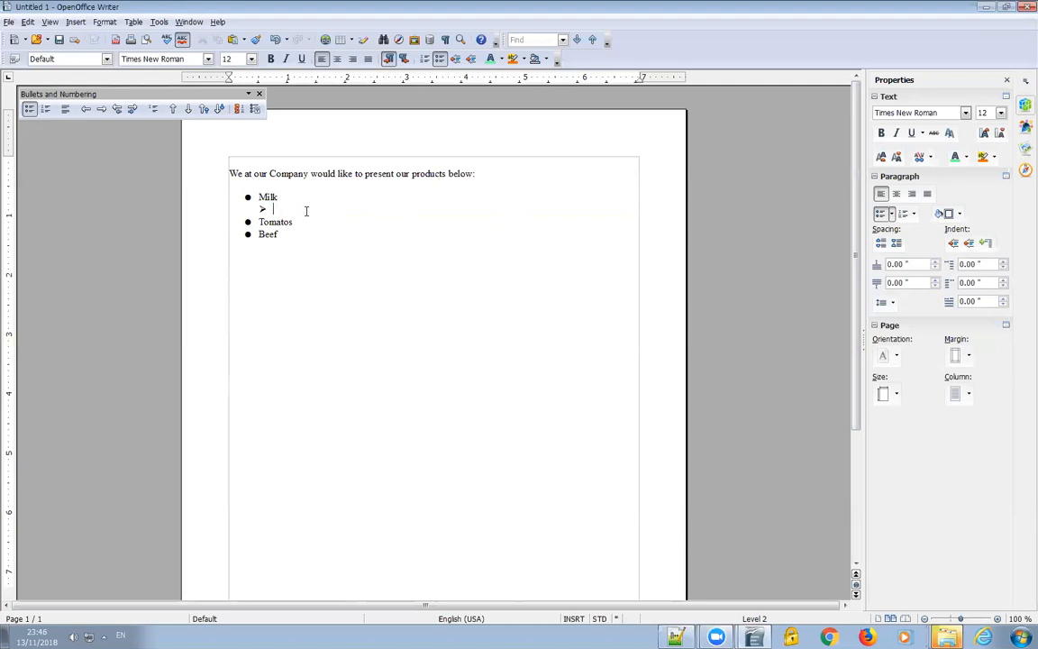
text(Skim milk)
key(Return)
text(Fat milk)
- Add a further indented sublist under Skim milk with green ball bullets, containing 10$ and 20$
click(324, 211)
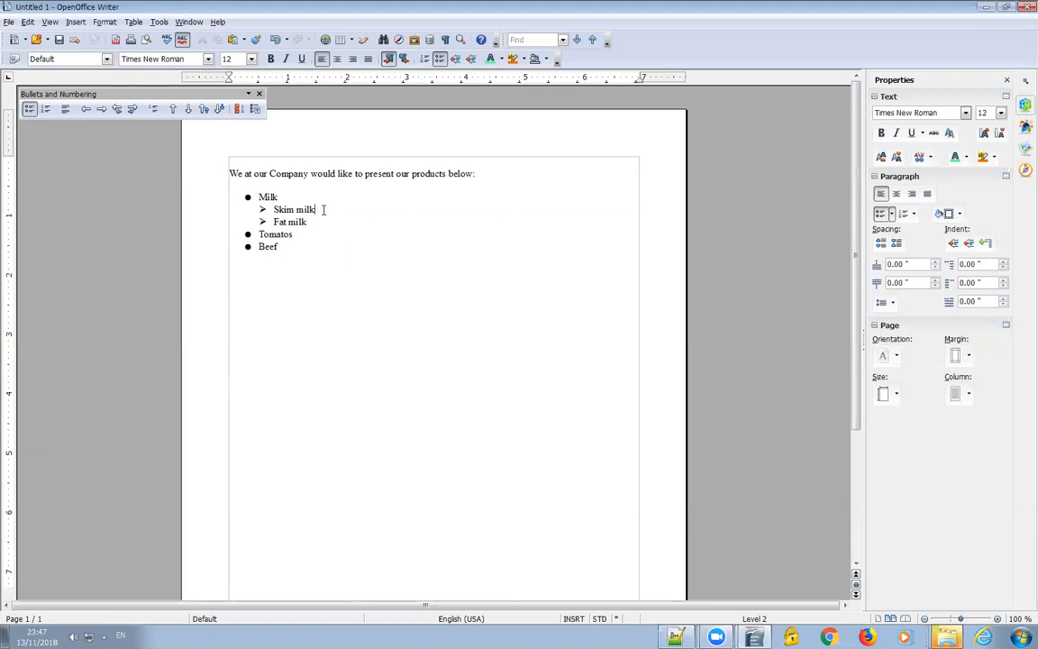
key(Return)
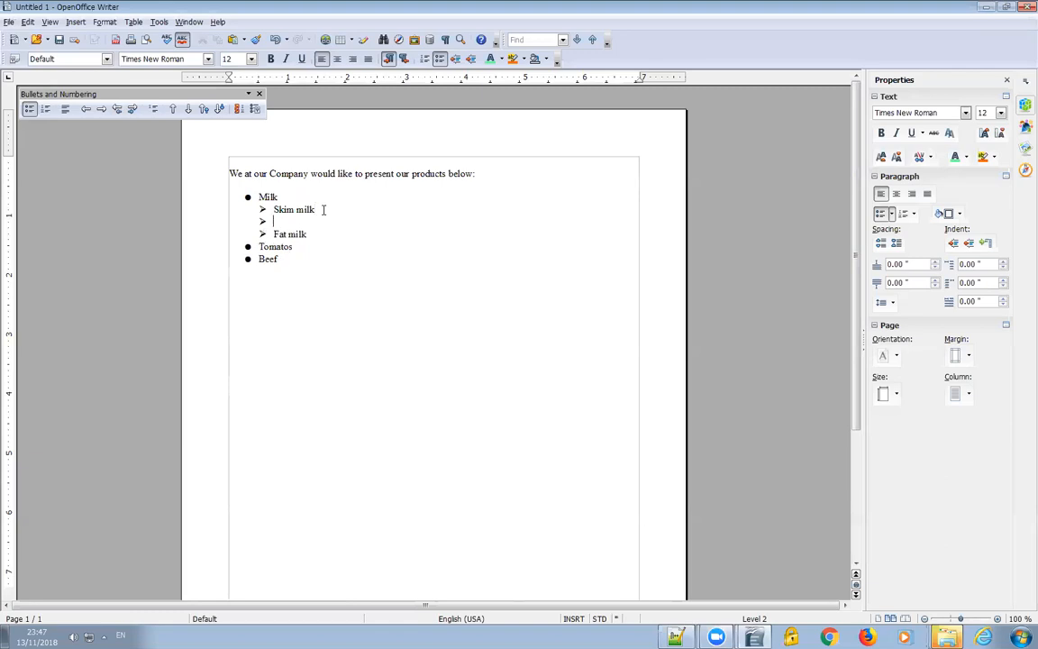
click(954, 243)
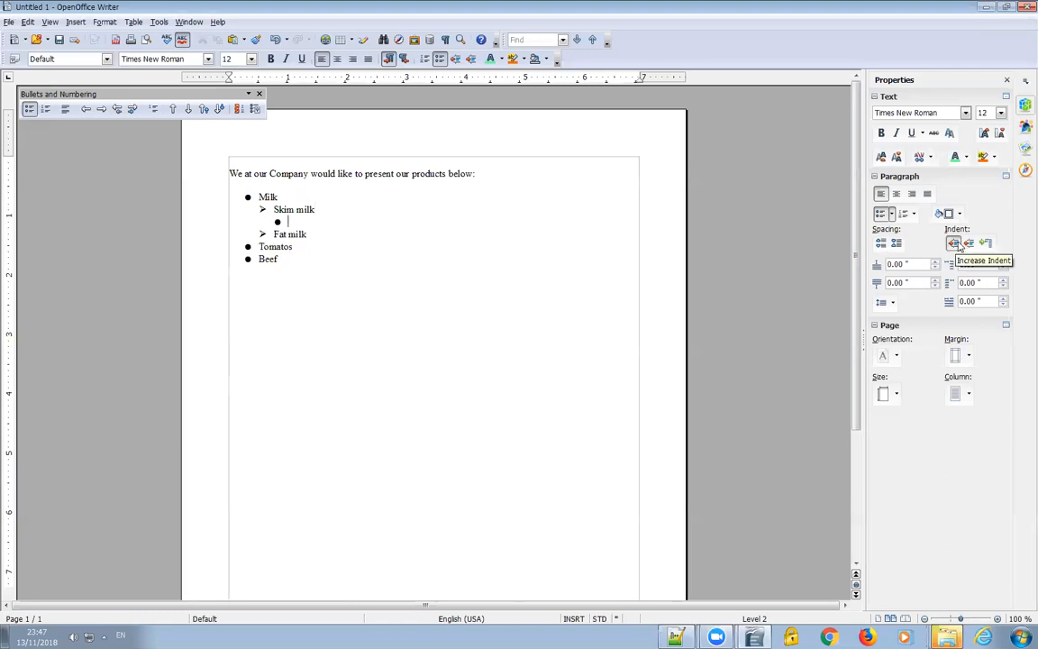
click(892, 217)
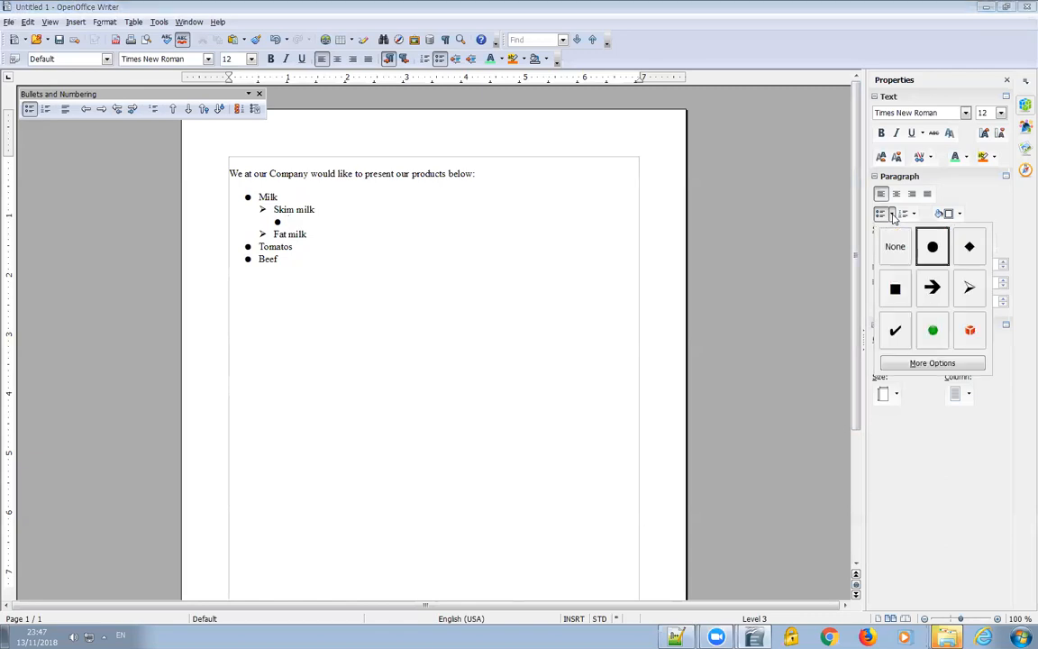
click(933, 330)
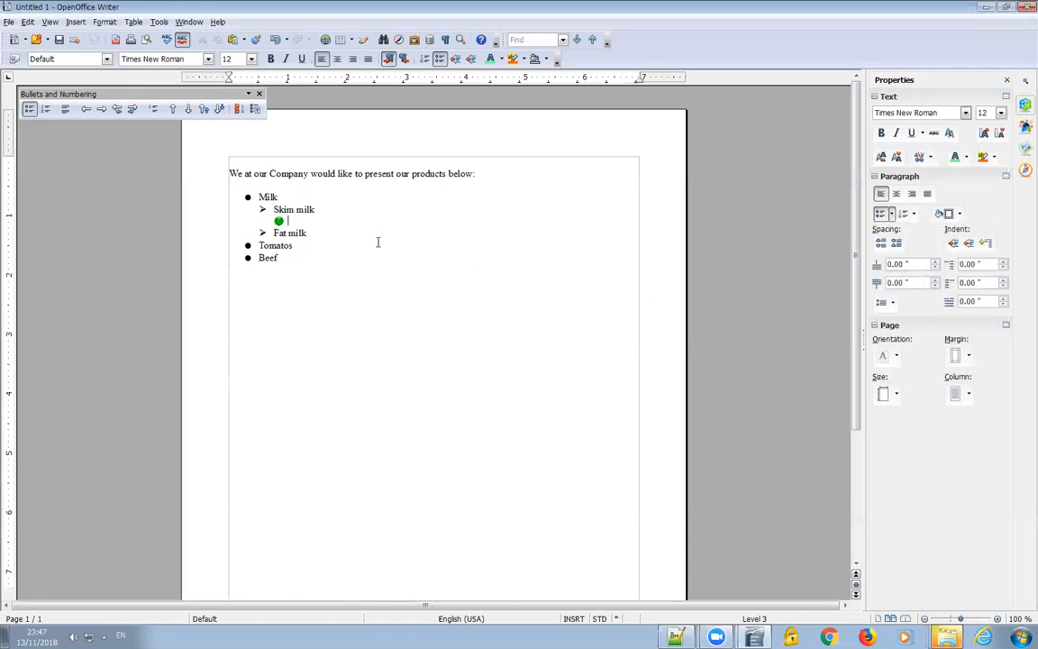
text(10$)
key(Return)
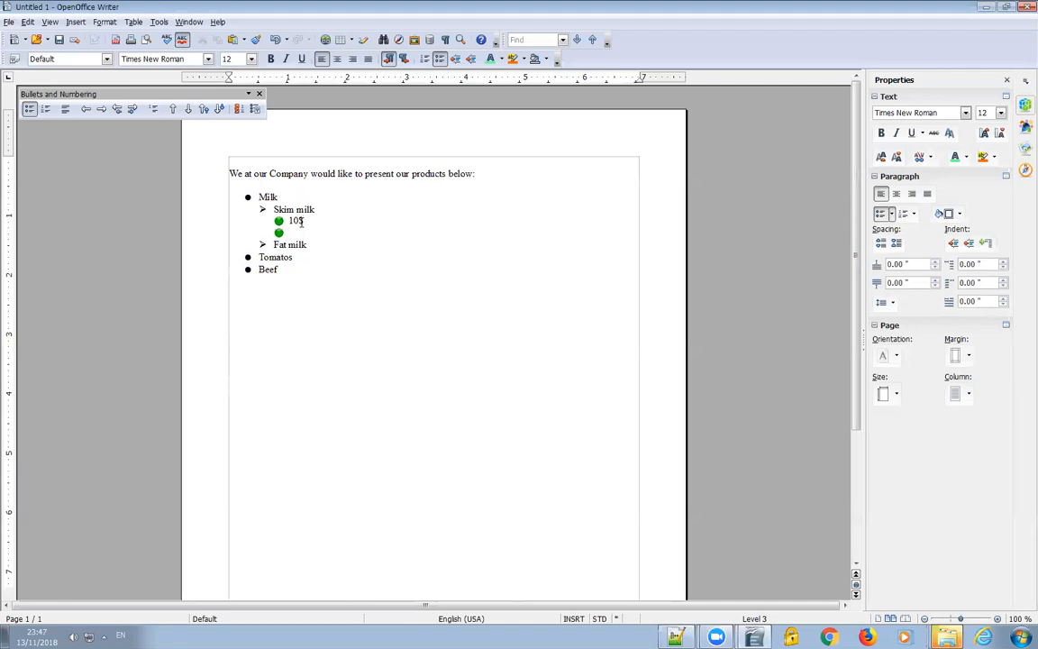
text(20$)
- Increase the paragraph spacing of the entire bulleted list, from Milk to Beef, to 0.24"
click(294, 270)
drag(298, 273, 261, 198)
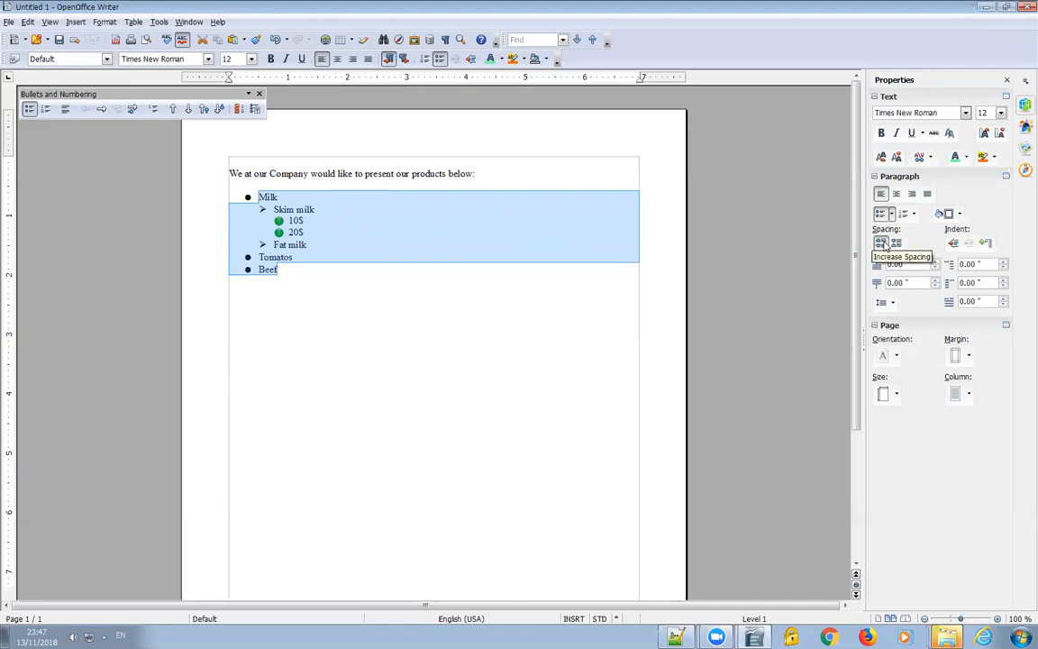
click(884, 244)
click(884, 245)
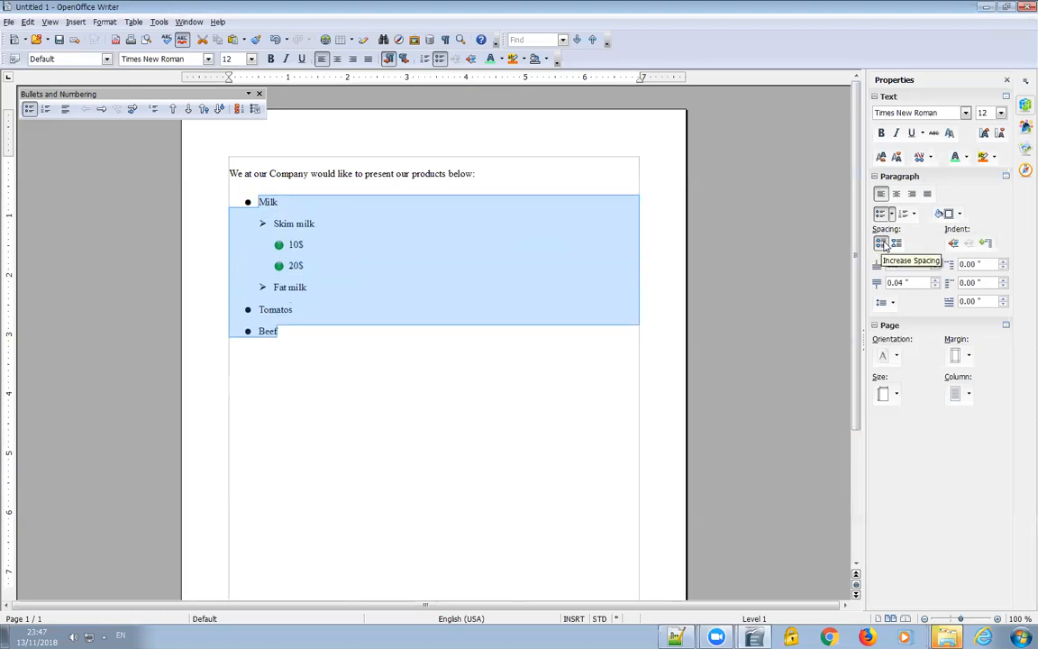
click(885, 244)
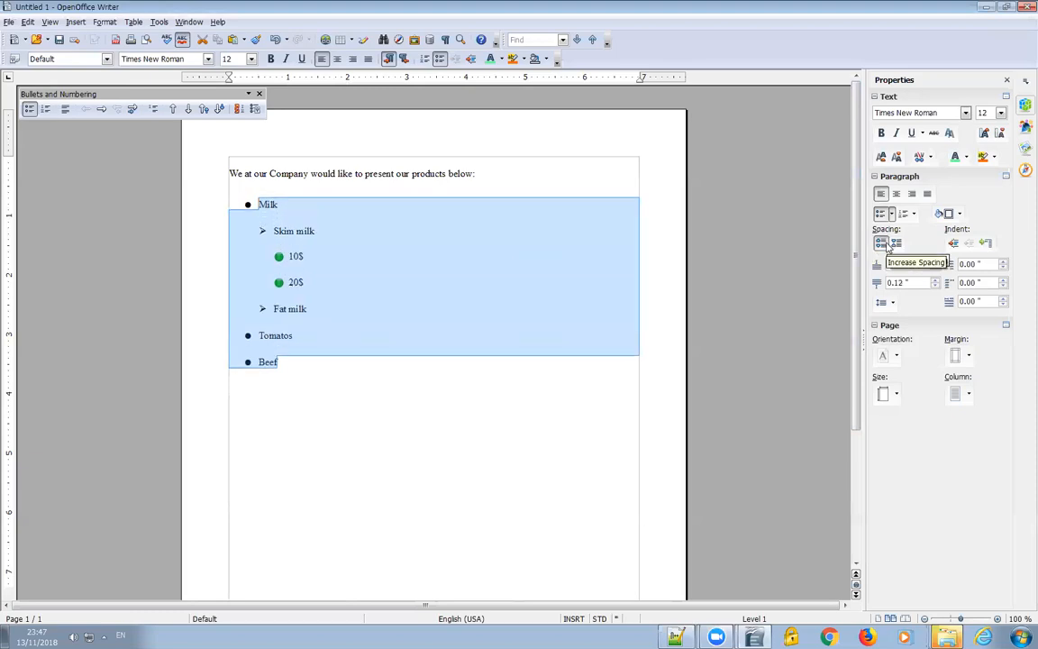
click(884, 244)
click(884, 244)
click(884, 244)
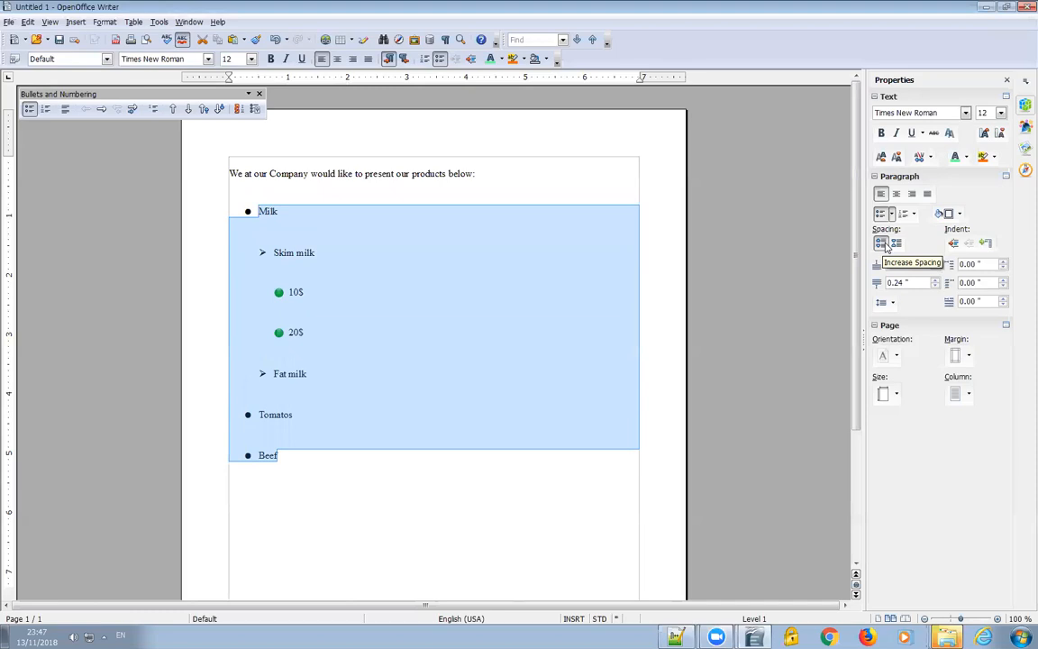
- Decrease the paragraph spacing of the entire bulleted list to 0.04" above and below, and clear the selection
click(897, 245)
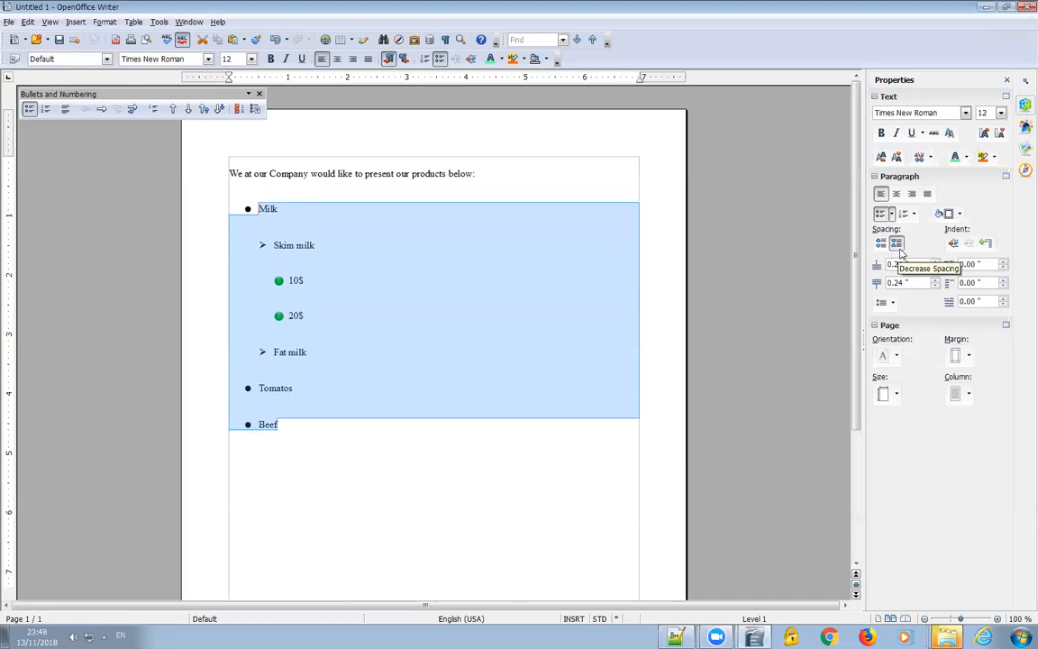
click(898, 245)
click(898, 245)
click(899, 249)
click(898, 248)
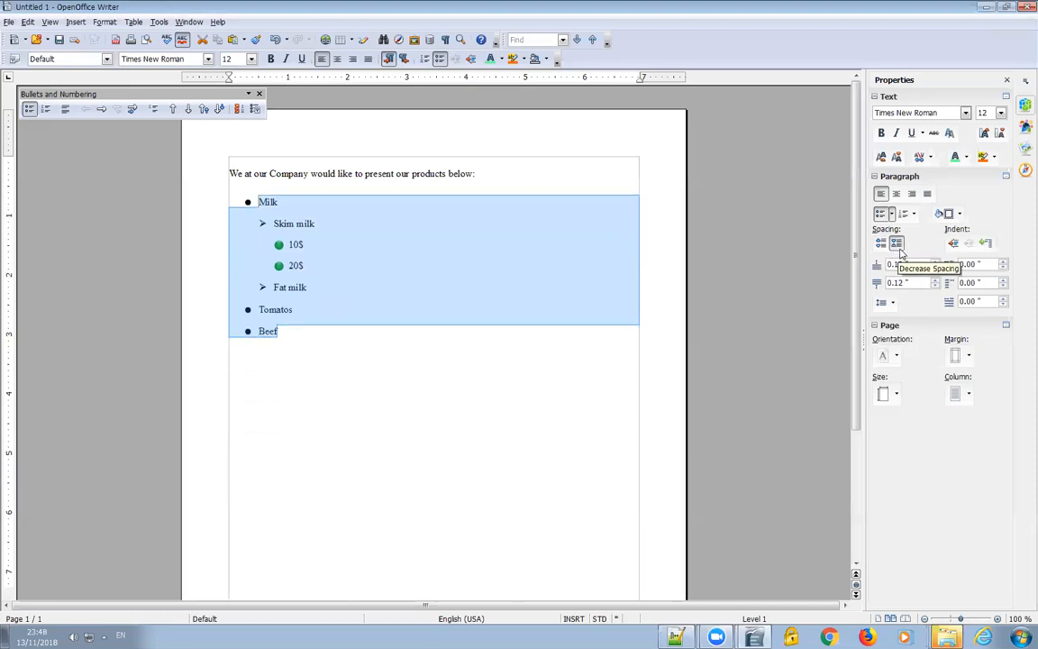
click(898, 251)
click(900, 251)
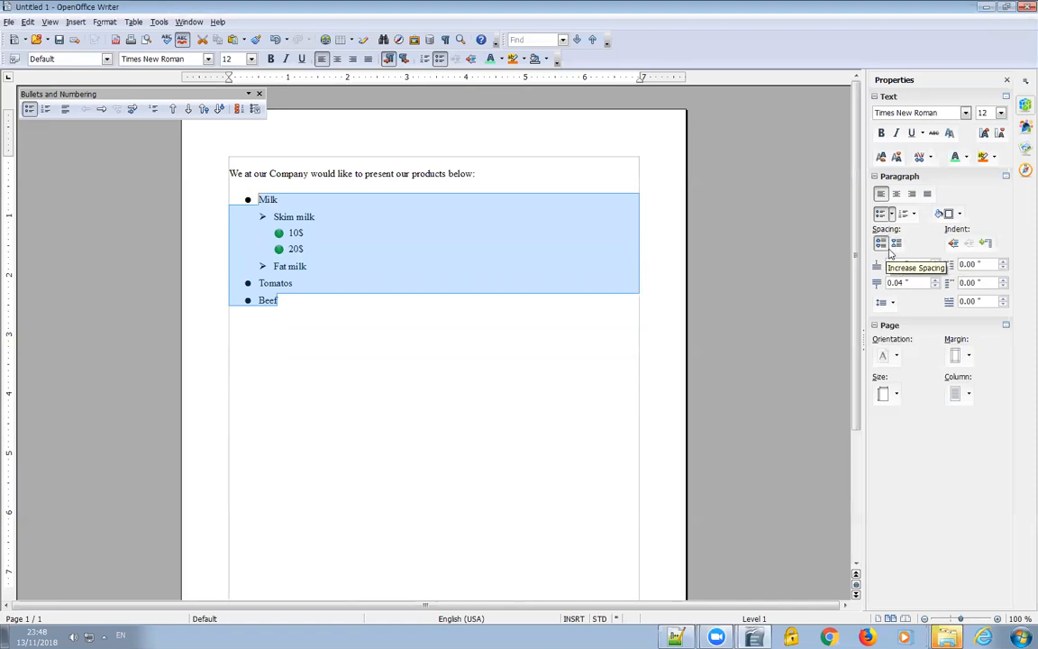
click(298, 264)
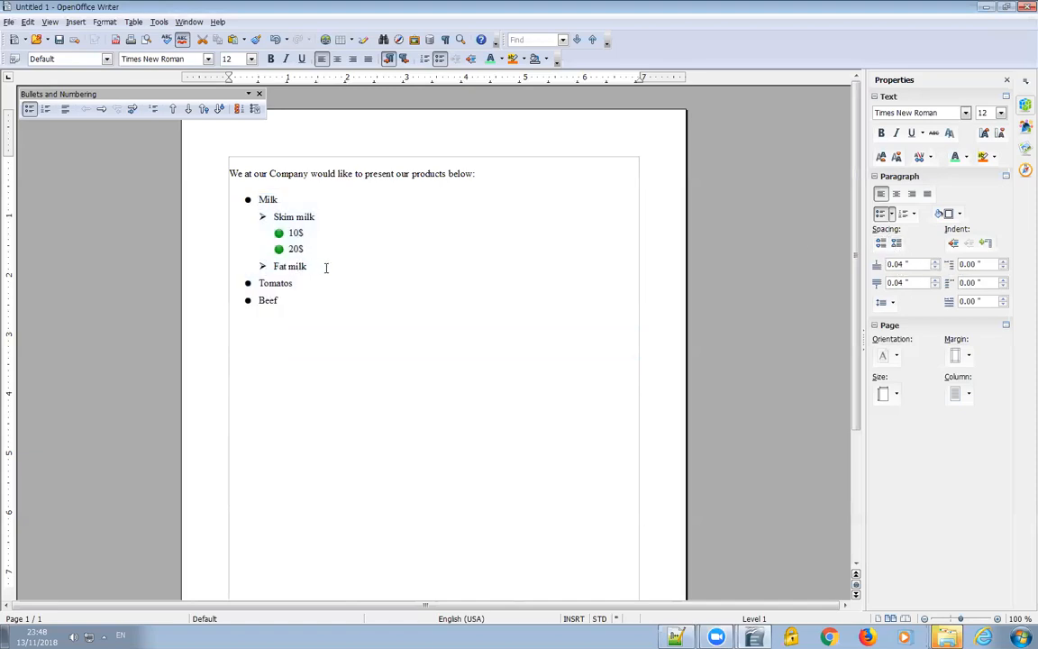
- Increase the paragraph spacing of only the list items from Milk through Fat milk
drag(307, 267, 230, 201)
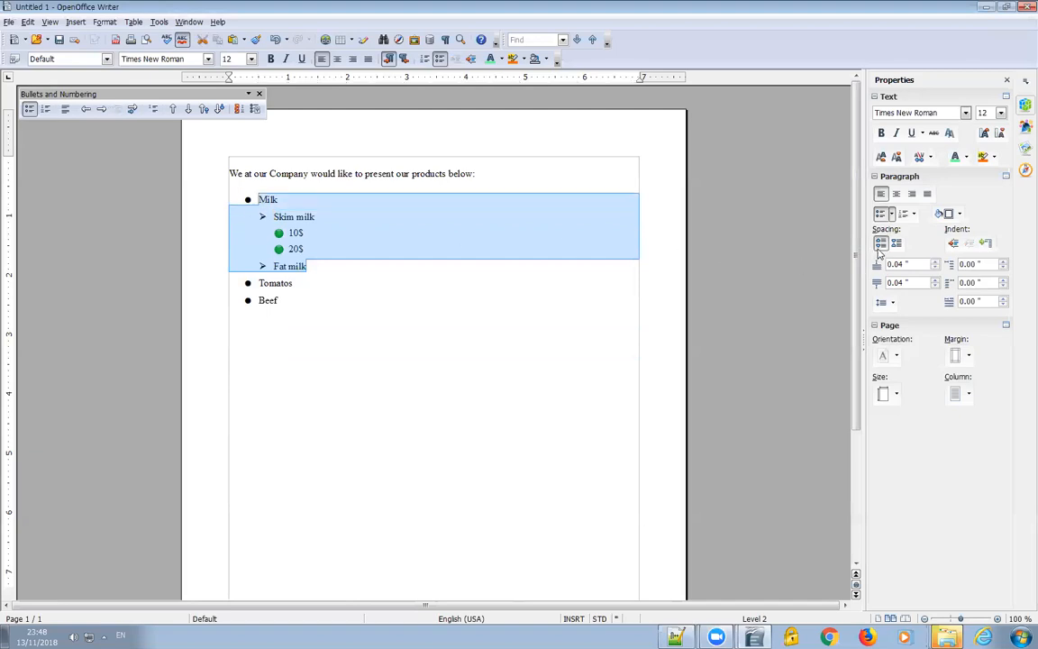
drag(296, 304, 258, 283)
drag(257, 232, 221, 198)
click(881, 246)
click(881, 245)
click(881, 245)
click(881, 245)
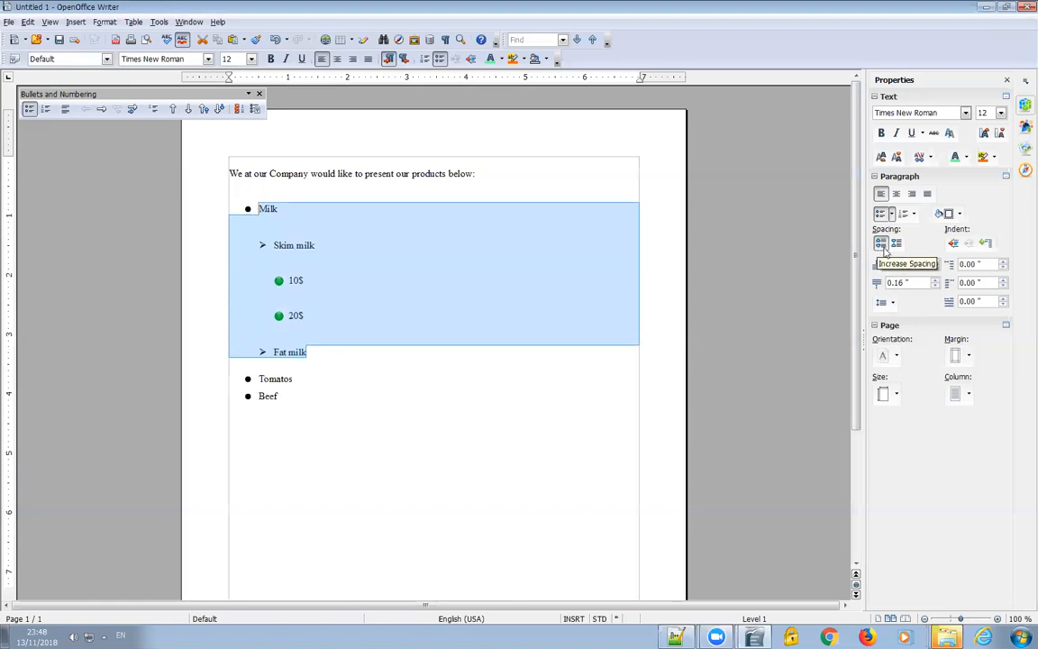
- Reduce the paragraph spacing of the items from Milk through Fat milk to 0.12" above and below, and clear the selection
click(896, 246)
click(896, 245)
click(896, 245)
click(896, 245)
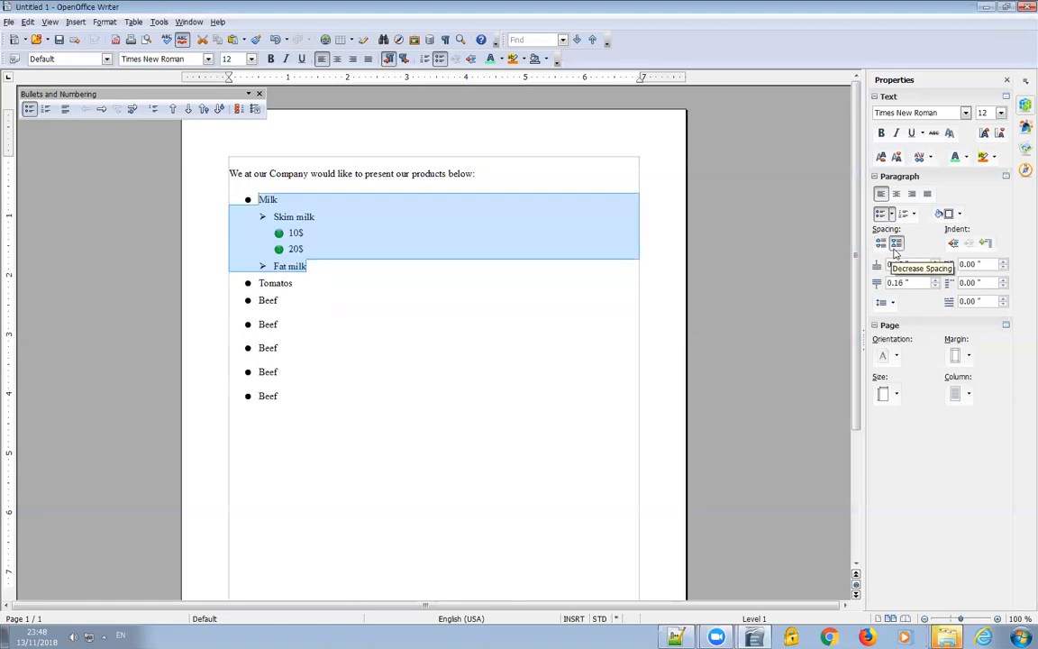
click(896, 246)
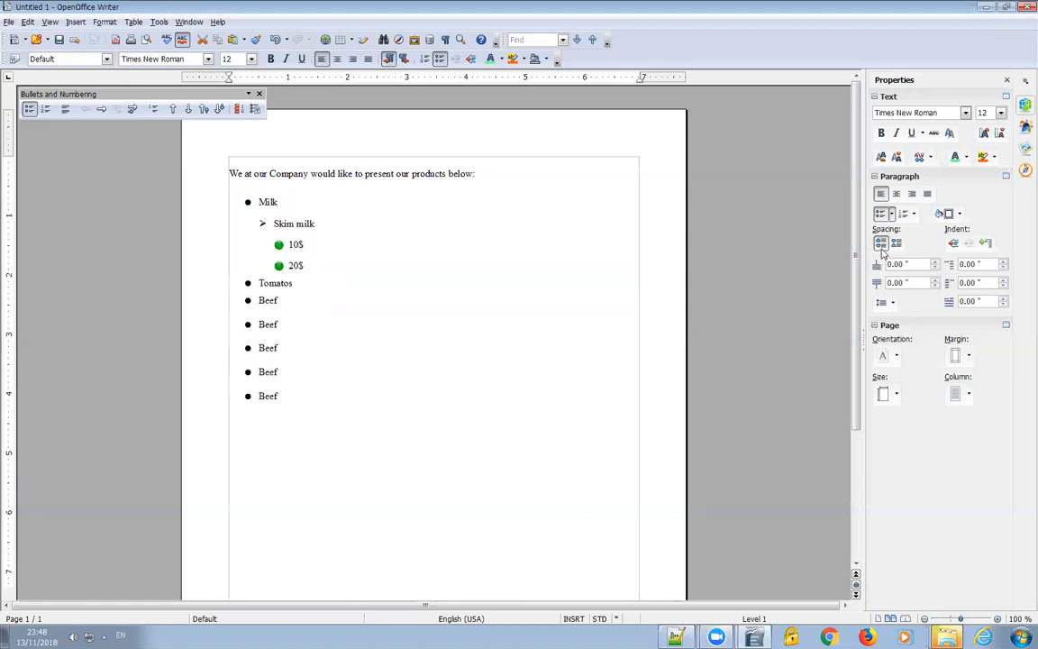
click(752, 277)
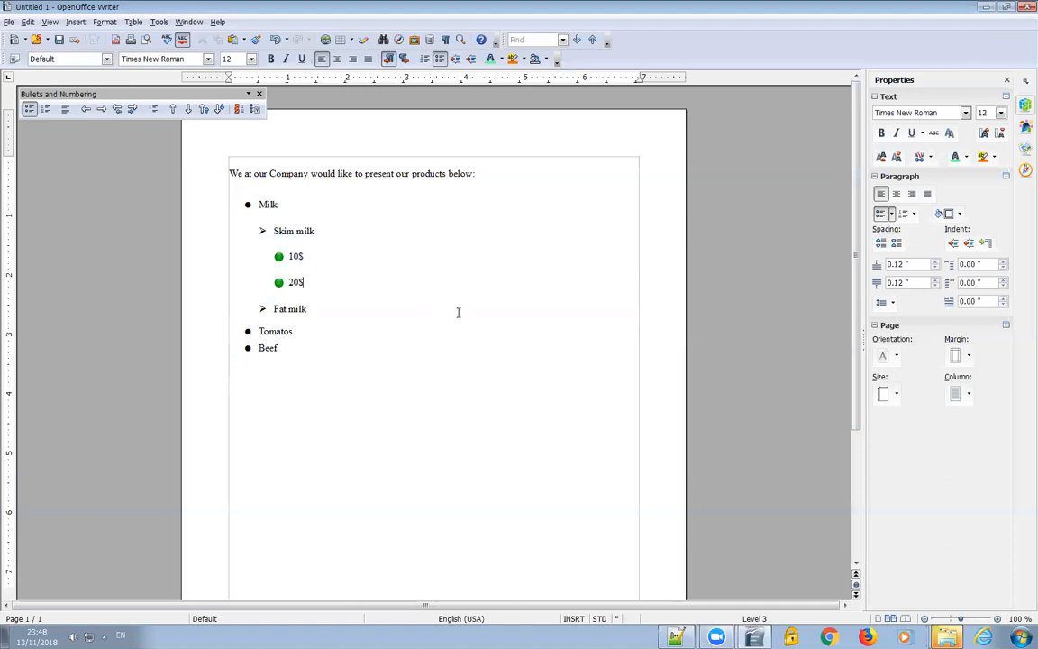
- Lay out the page in two columns and insert an empty line between the opening sentence and the bulleted list
click(959, 393)
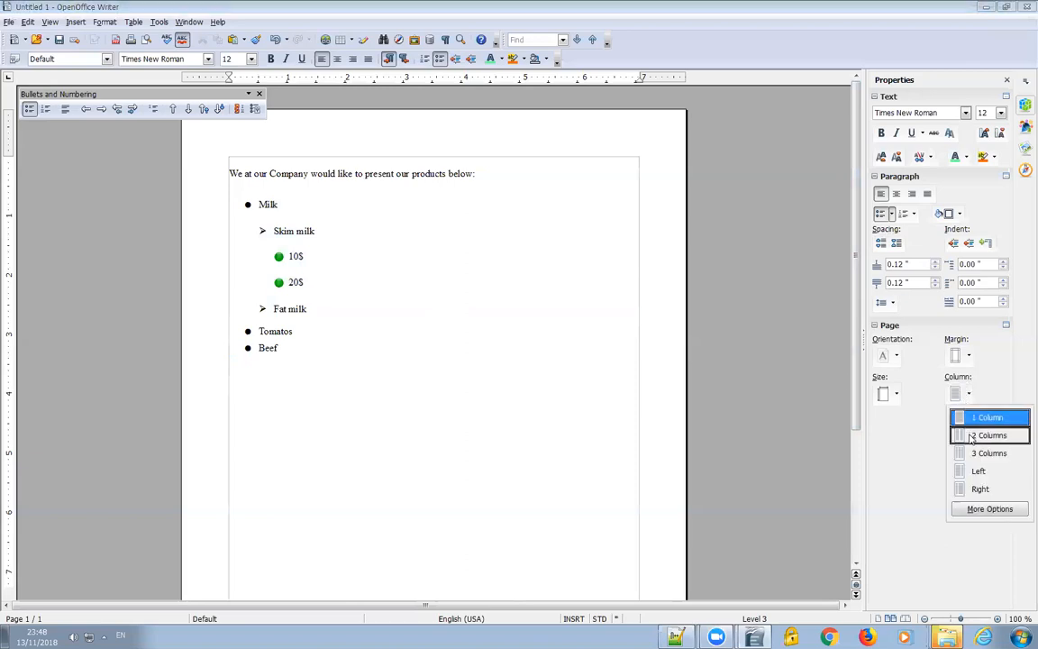
click(989, 436)
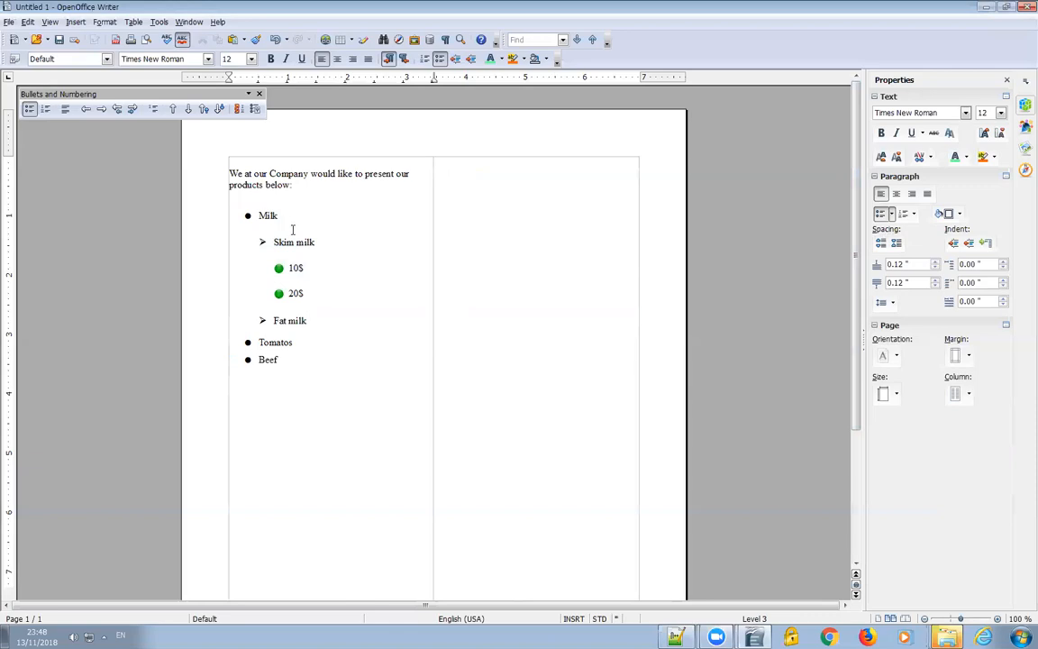
drag(279, 360, 237, 210)
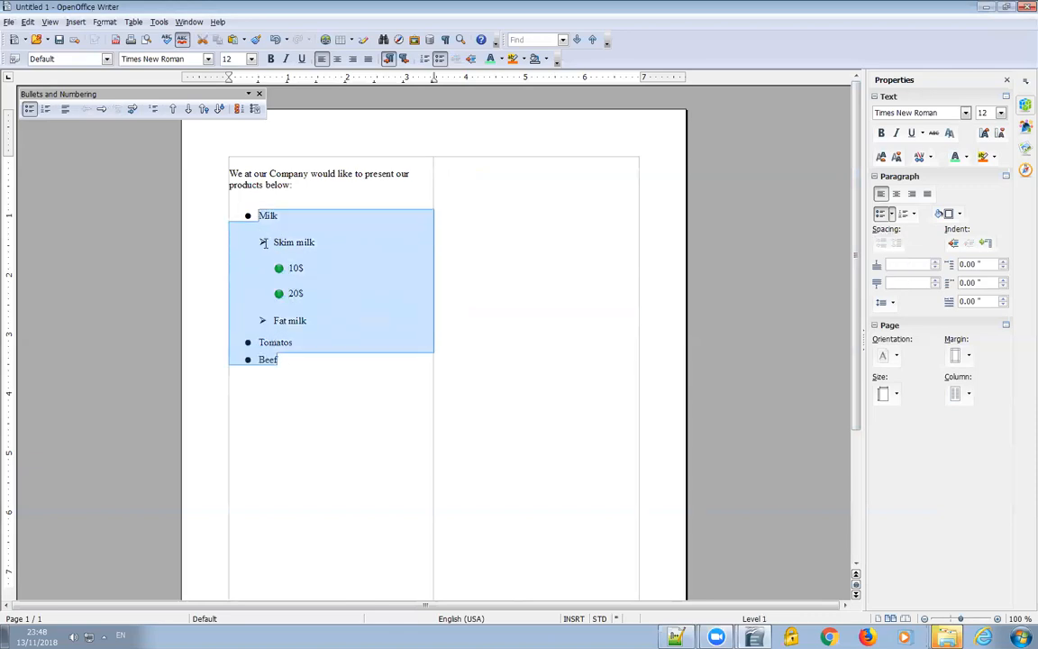
click(313, 193)
key(Return)
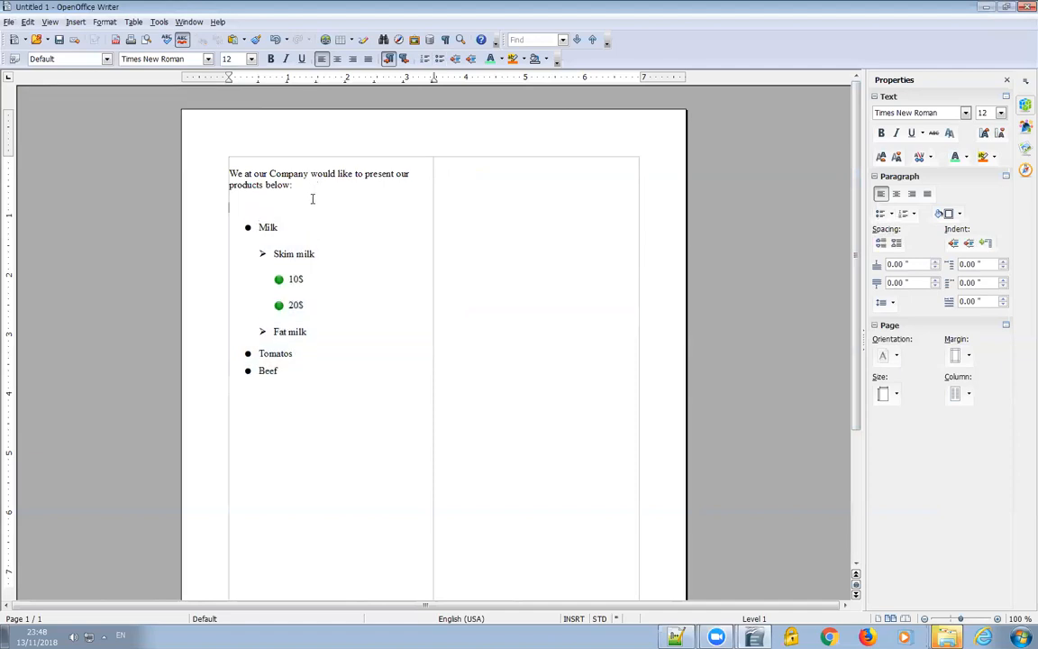
- Enter the heading "USA" on the empty line directly above the bulleted list
text(USA)
click(312, 198)
click(342, 450)
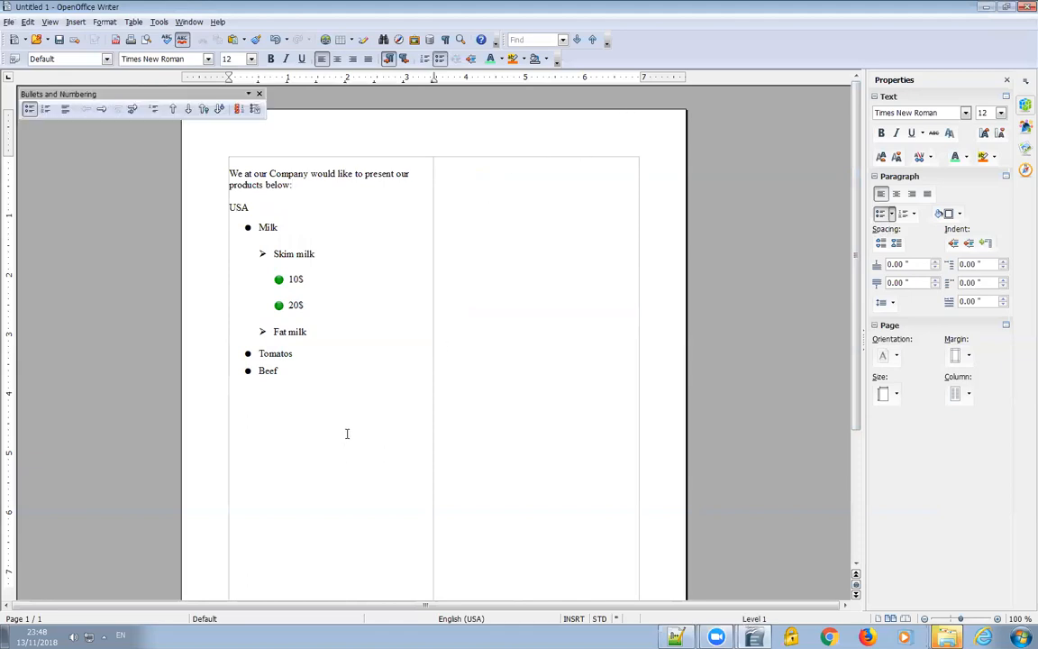
click(353, 434)
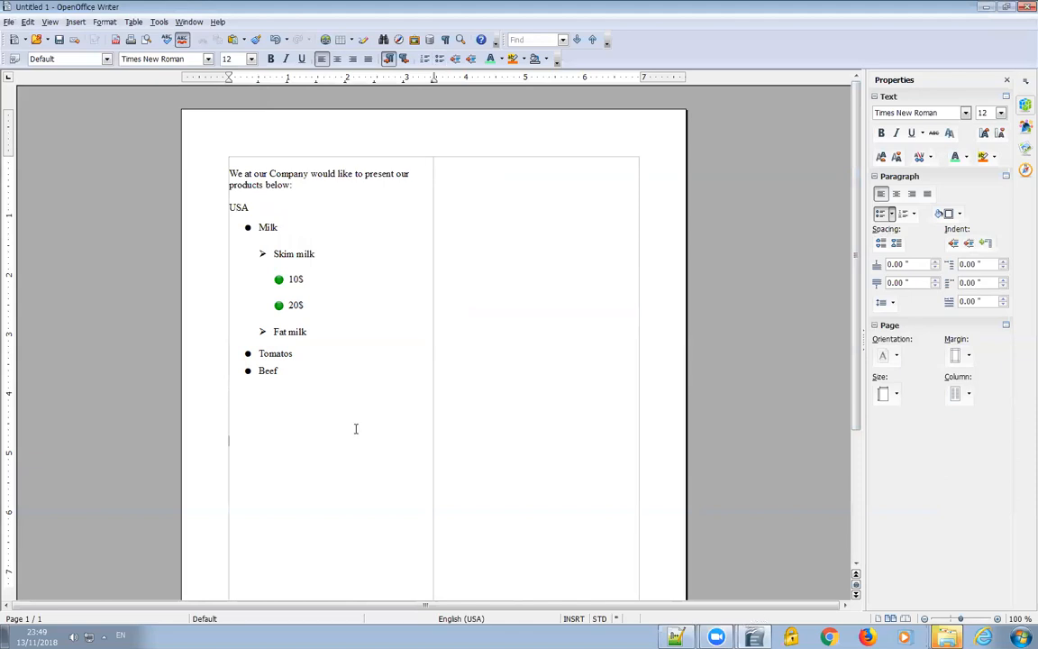
- Add the heading "China" in the second column, level with the USA heading, using empty lines above it
scroll(355, 429, down, 3)
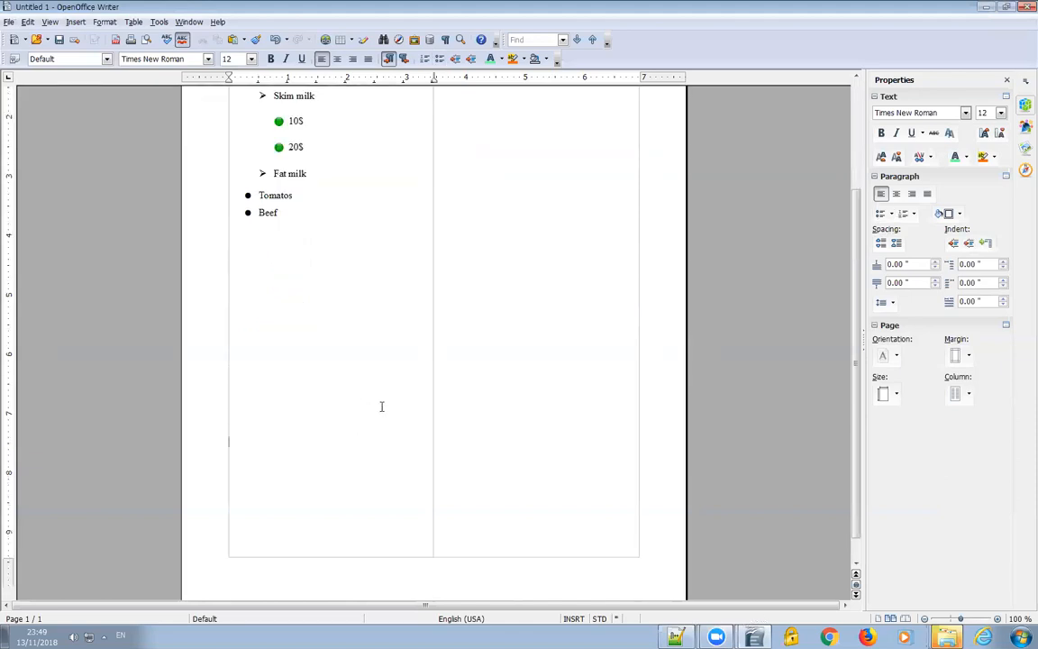
scroll(382, 407, up, 3)
click(466, 268)
key(Return)
key(Return)
key(Return)
key(Return)
text(China)
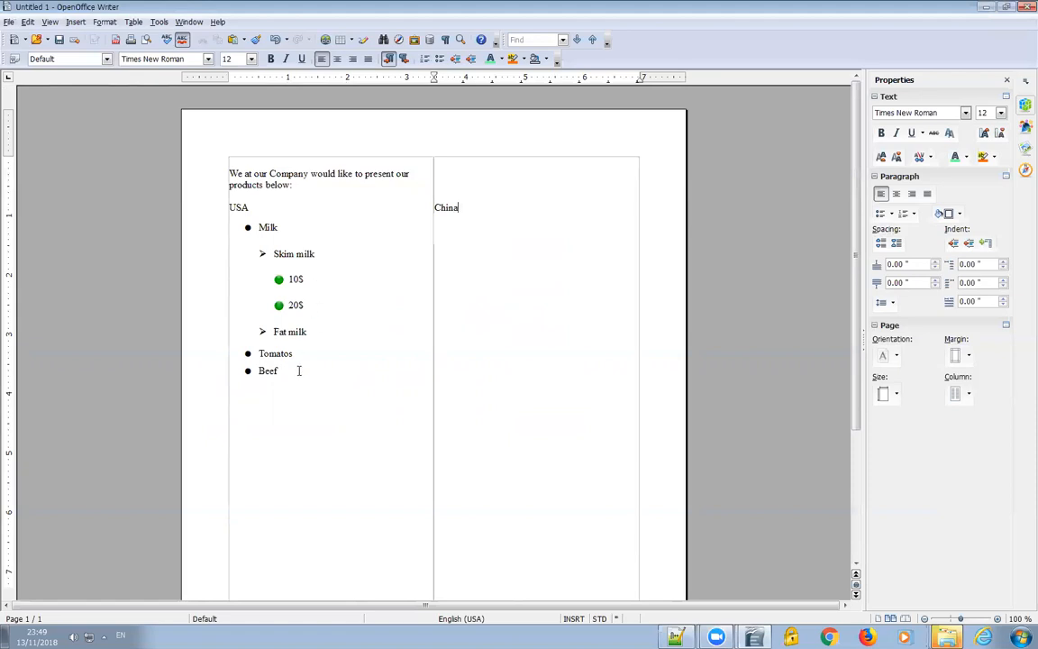
- Copy the whole bulleted list from Milk through Beef and paste it below the China heading
drag(292, 367, 232, 226)
key(ctrl+c)
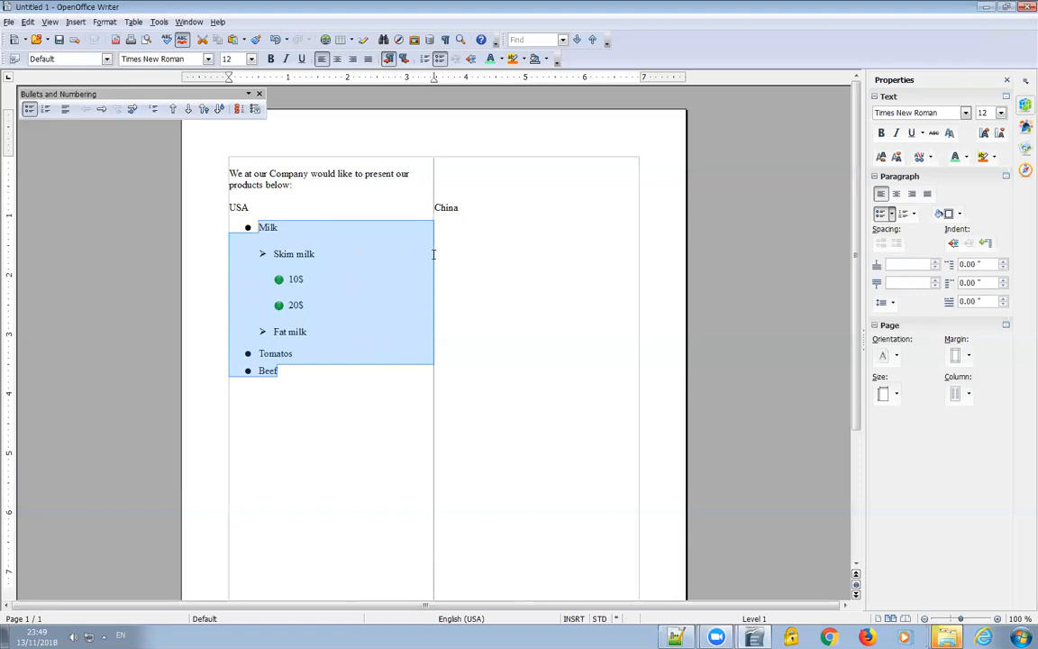
click(449, 228)
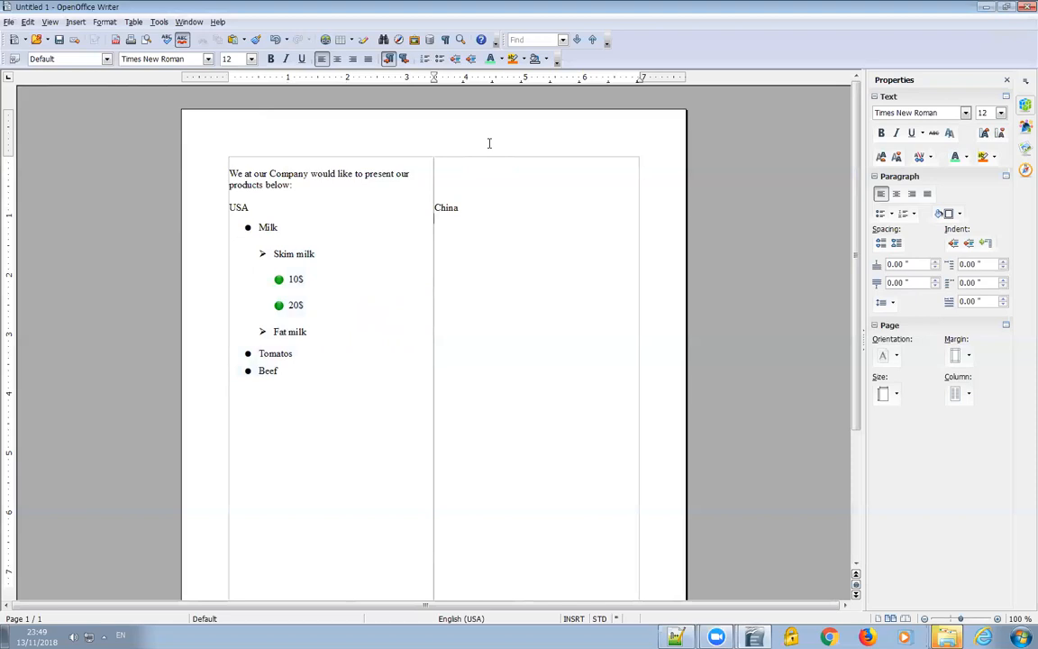
key(ctrl+v)
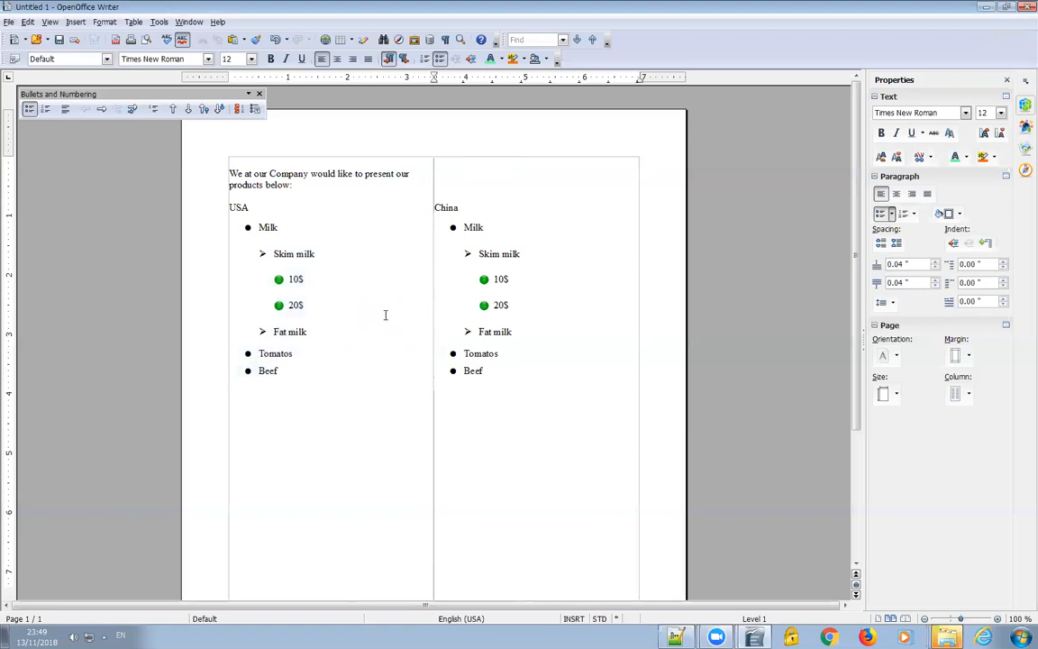
- Turn on the page header and set its left and right margins to 0.20"
triple_click(298, 185)
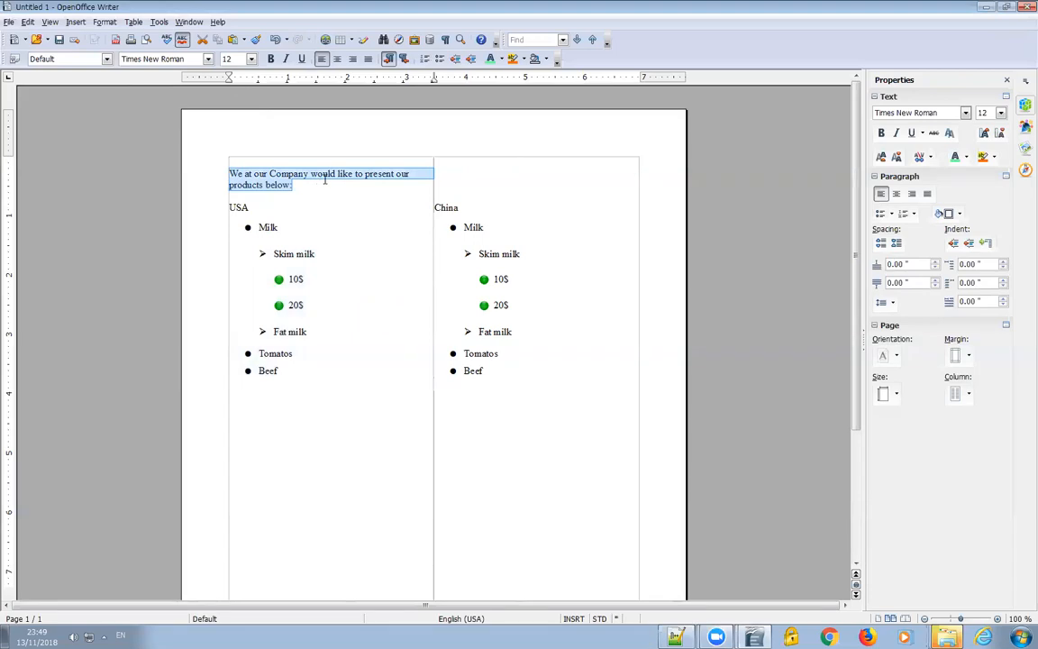
click(1006, 326)
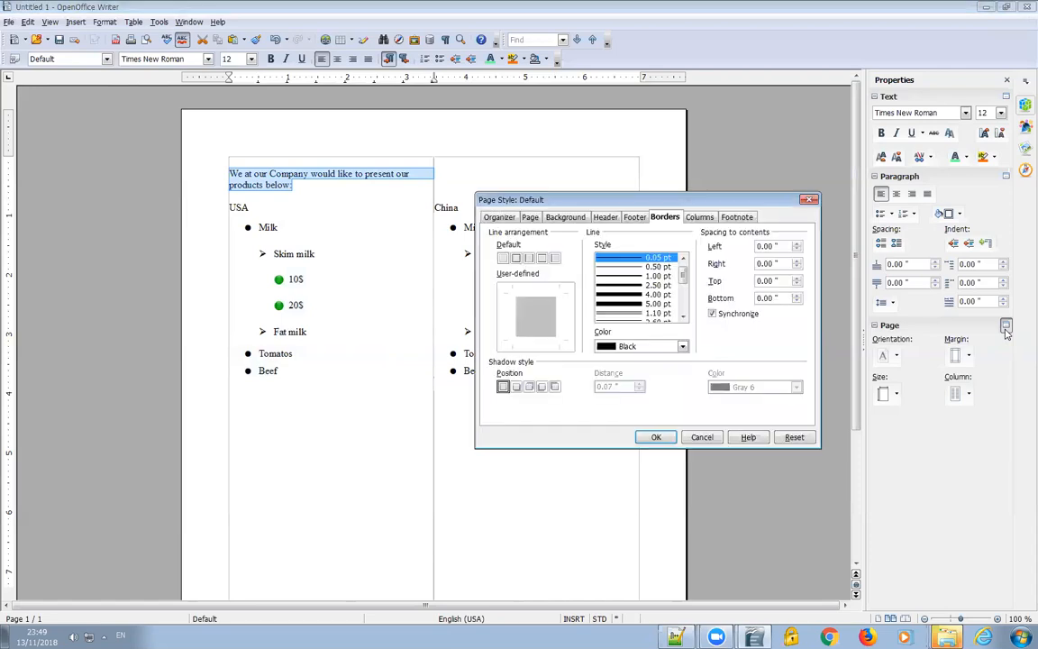
click(603, 219)
click(501, 244)
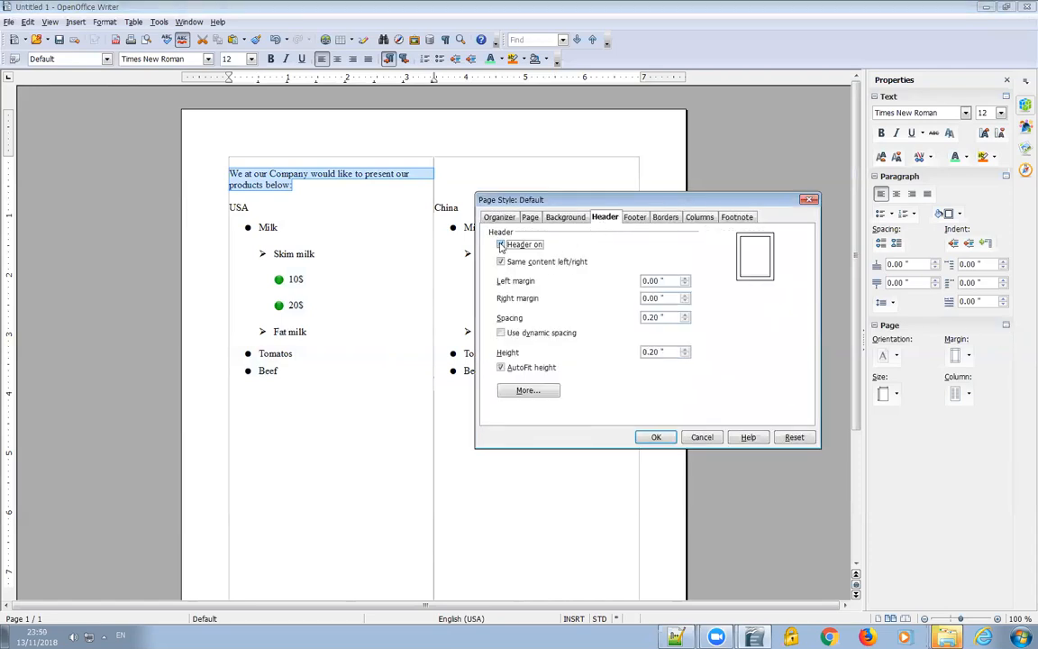
drag(655, 353, 650, 353)
drag(654, 281, 650, 298)
text(22)
click(657, 437)
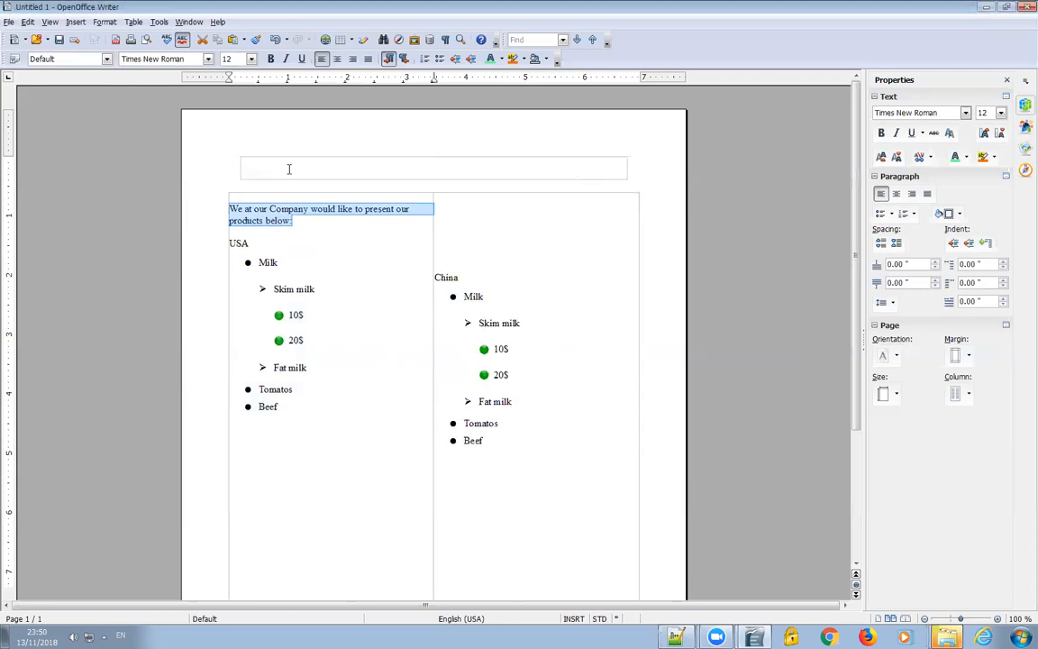
- Move the opening sentence "We at our Company would like to present our products below:" from the body into the page header
drag(297, 222, 231, 210)
key(ctrl+c)
key(Delete)
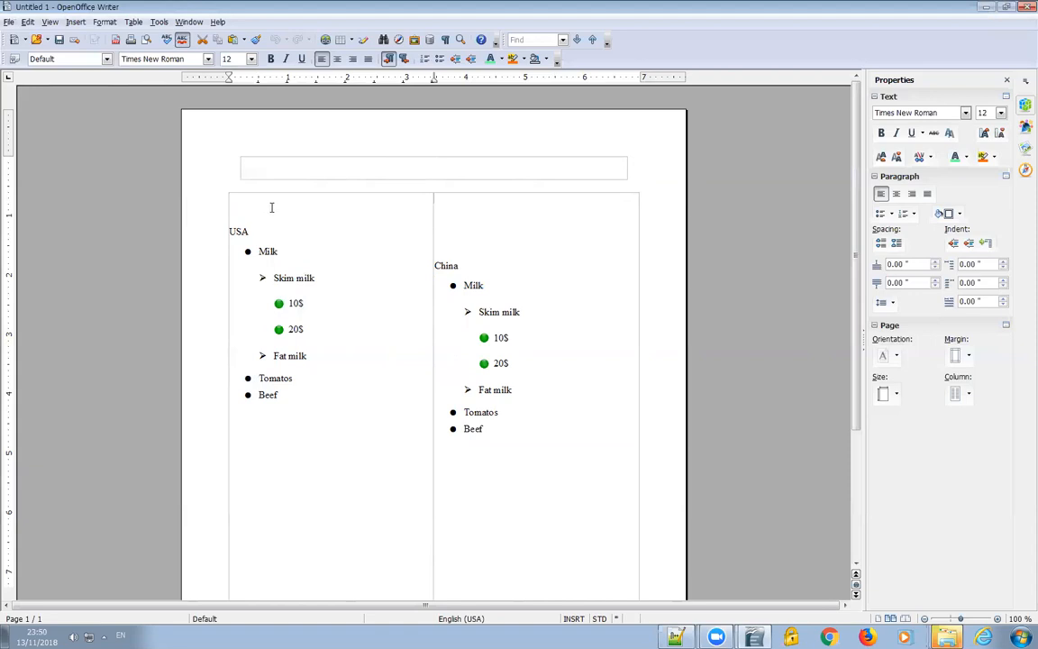
click(275, 173)
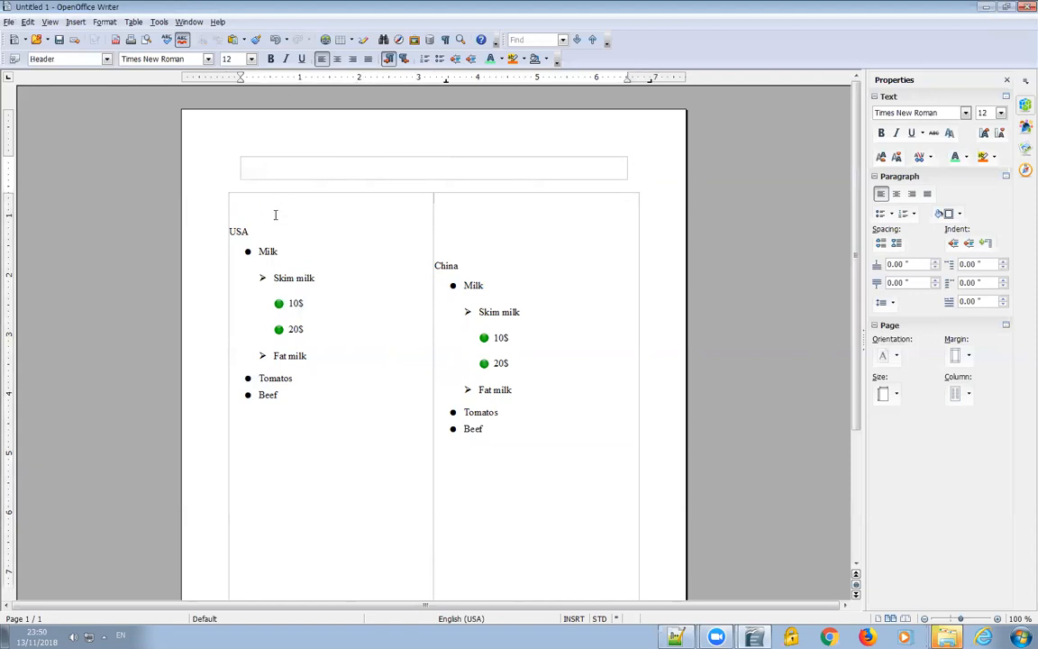
click(276, 215)
click(341, 164)
key(ctrl+v)
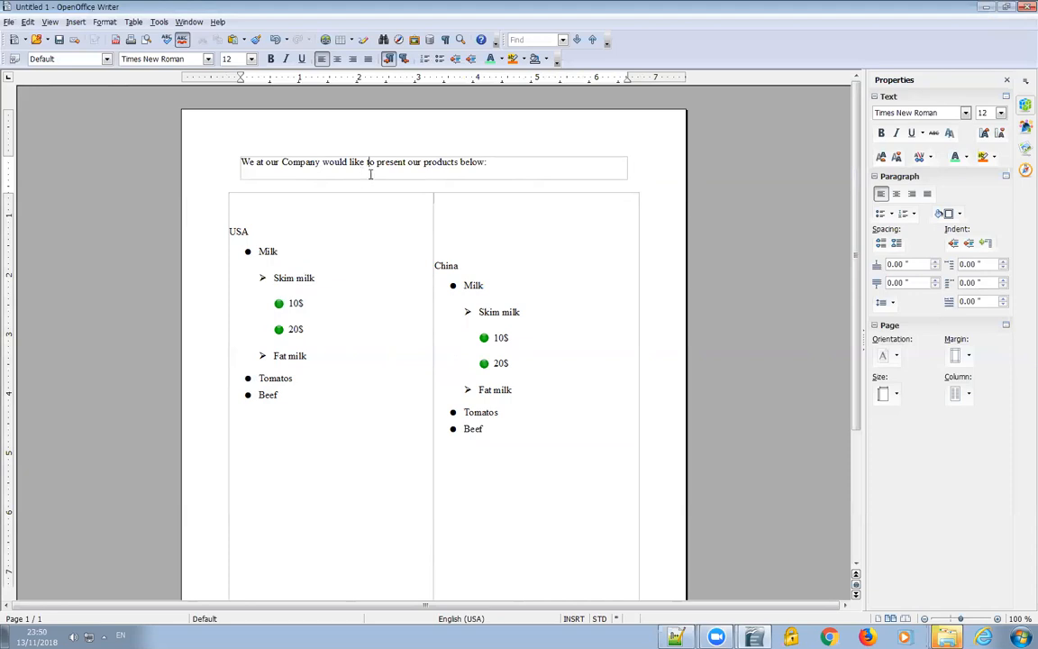
- Centre the sentence in the page header and clear the selection
drag(498, 163, 237, 182)
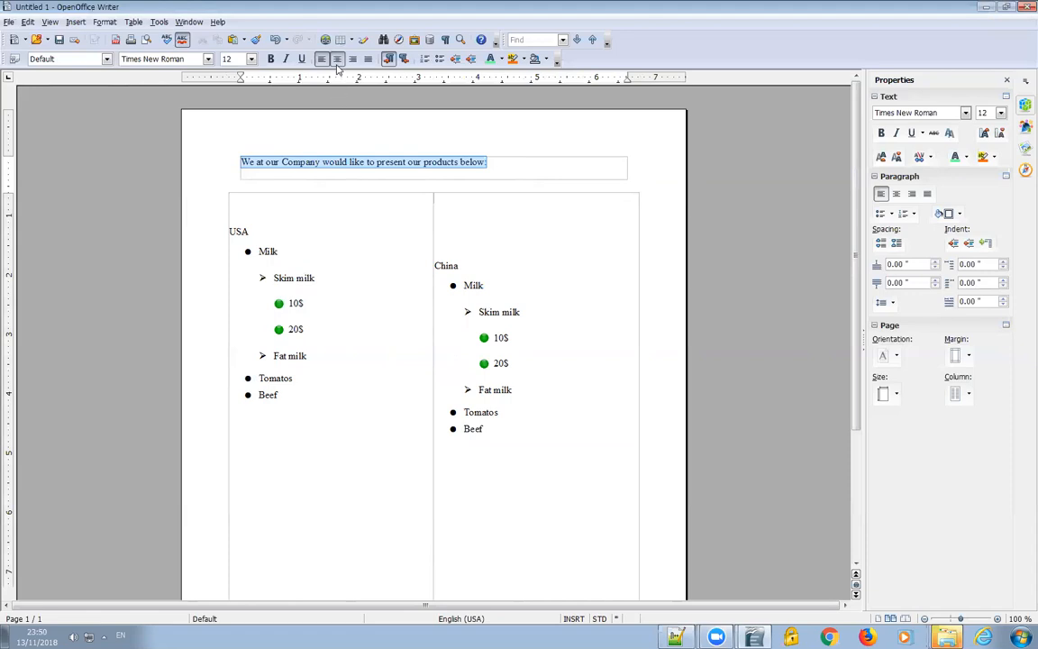
click(338, 65)
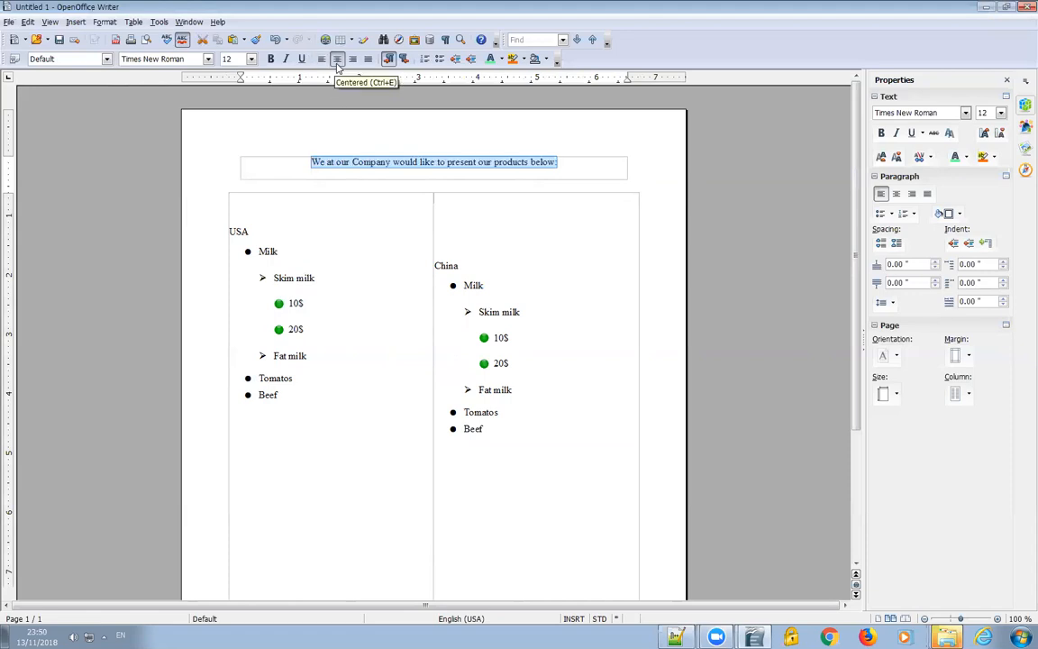
click(352, 60)
click(321, 60)
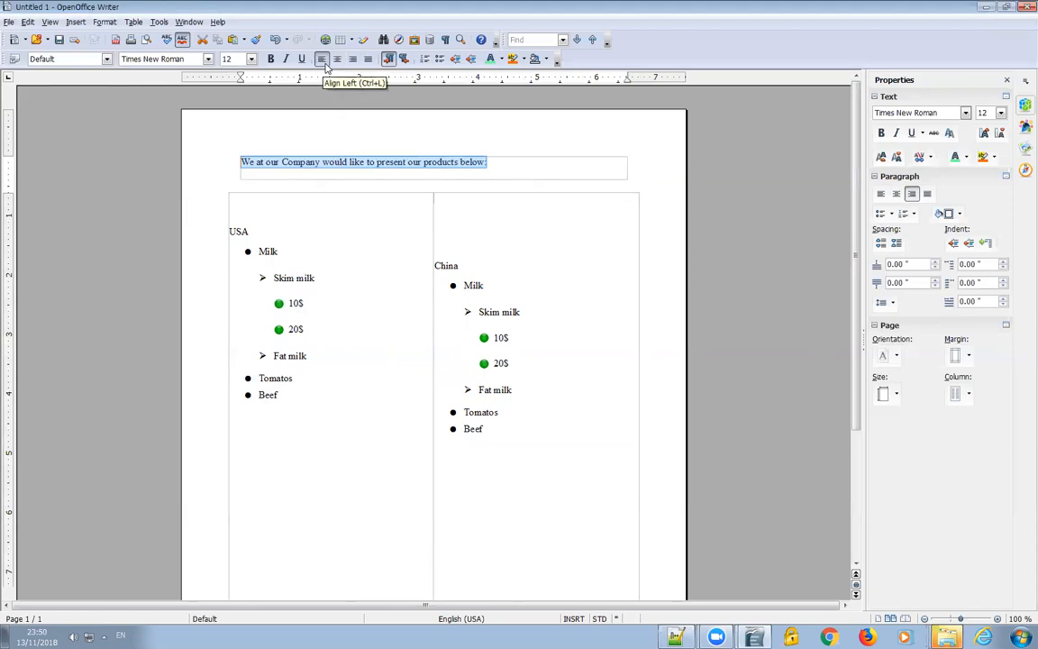
click(337, 59)
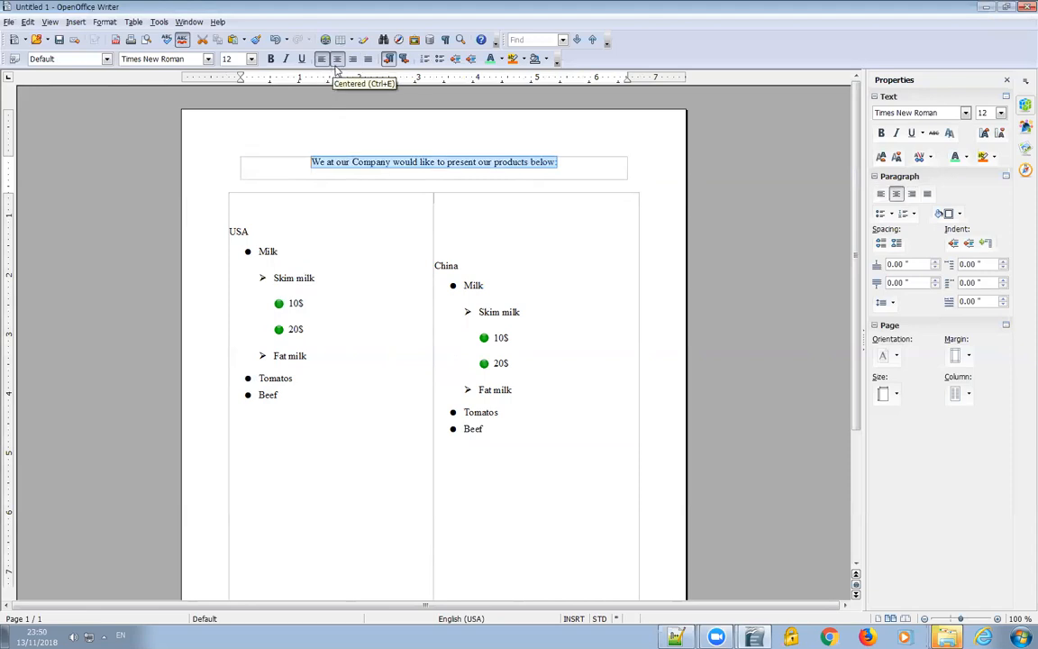
click(335, 234)
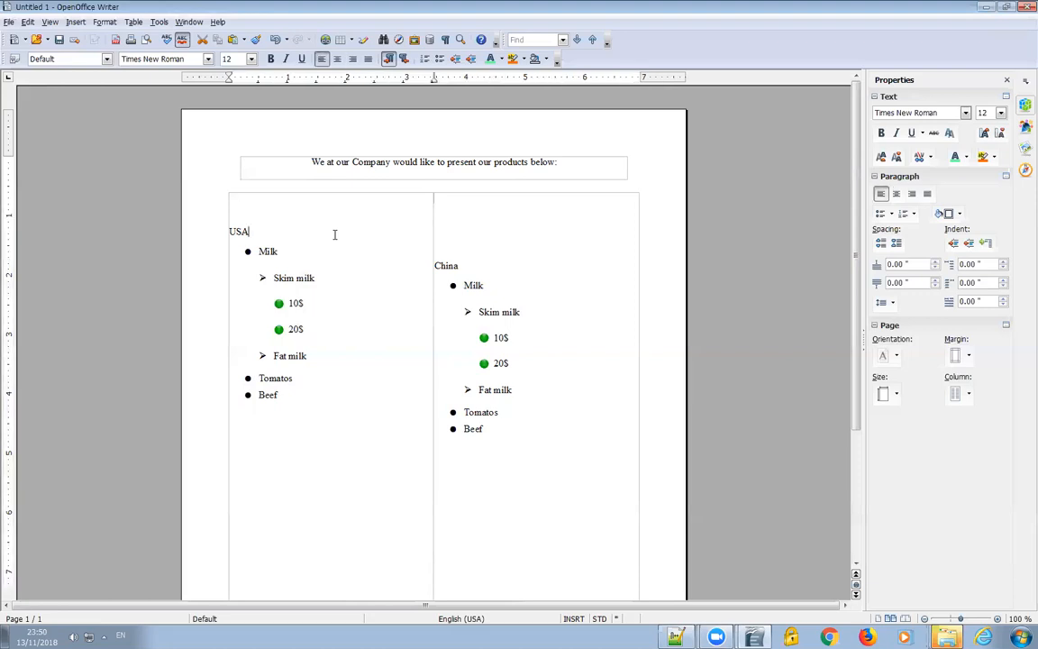
drag(351, 163, 419, 163)
click(372, 165)
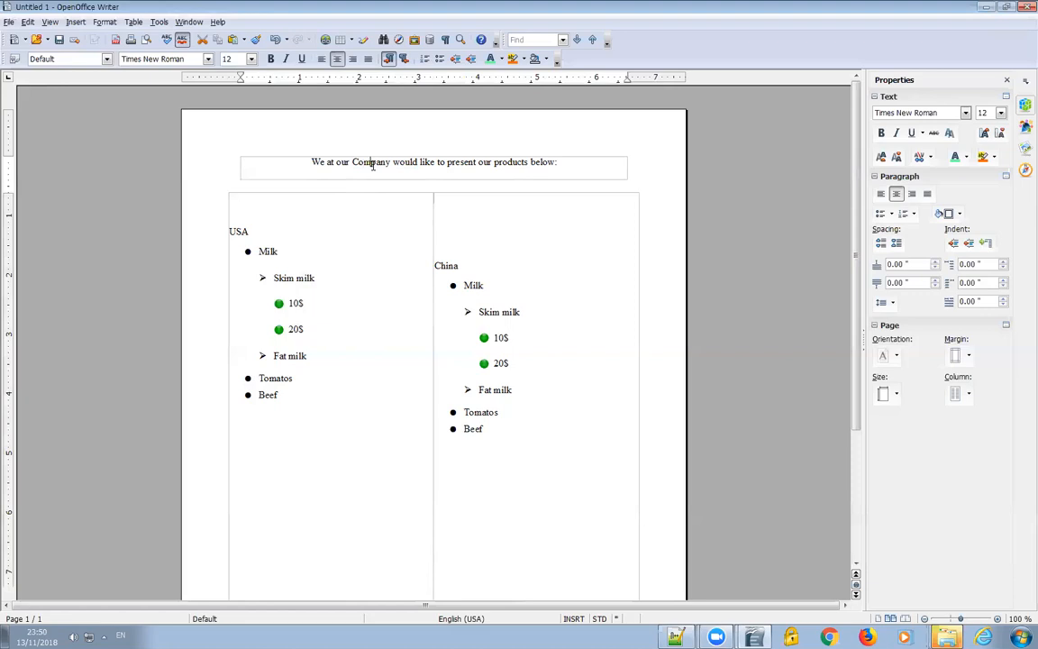
double_click(362, 162)
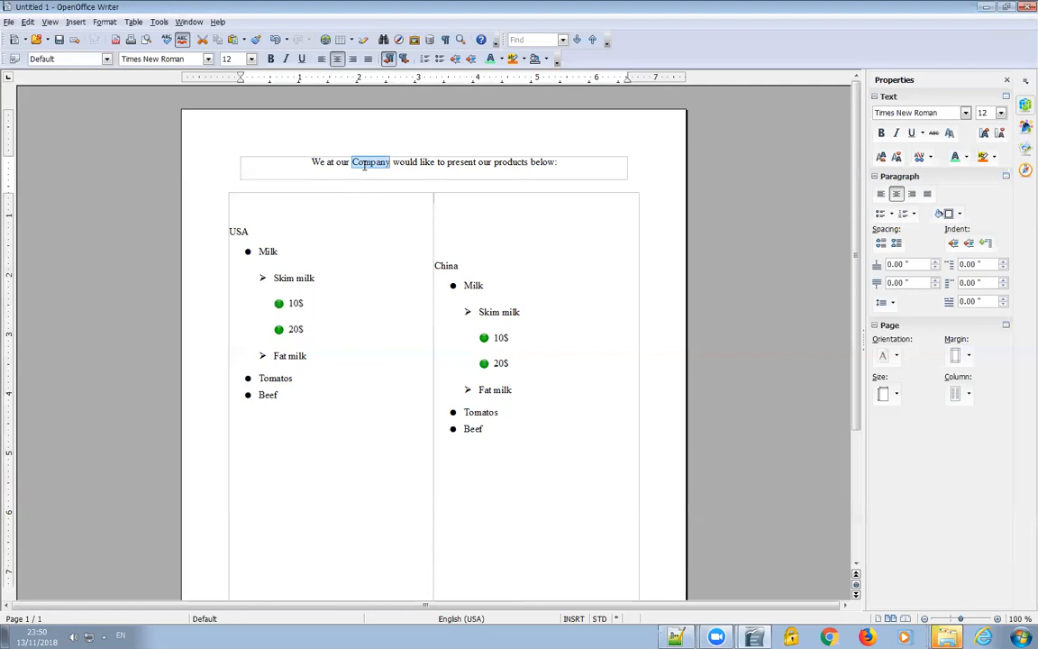
click(327, 45)
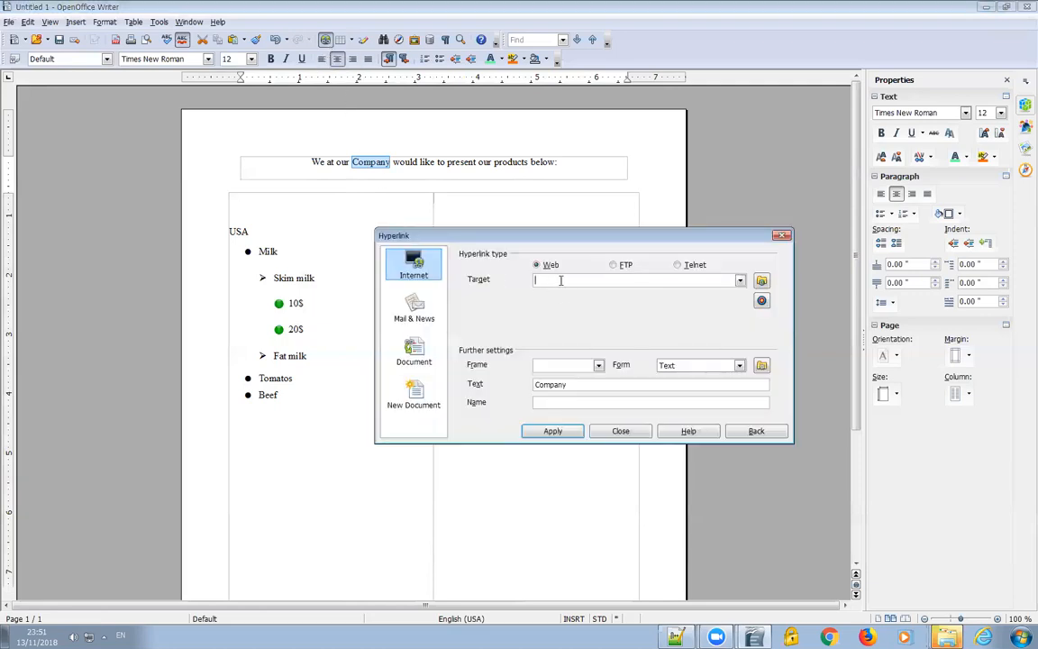
text(www.Company.com)
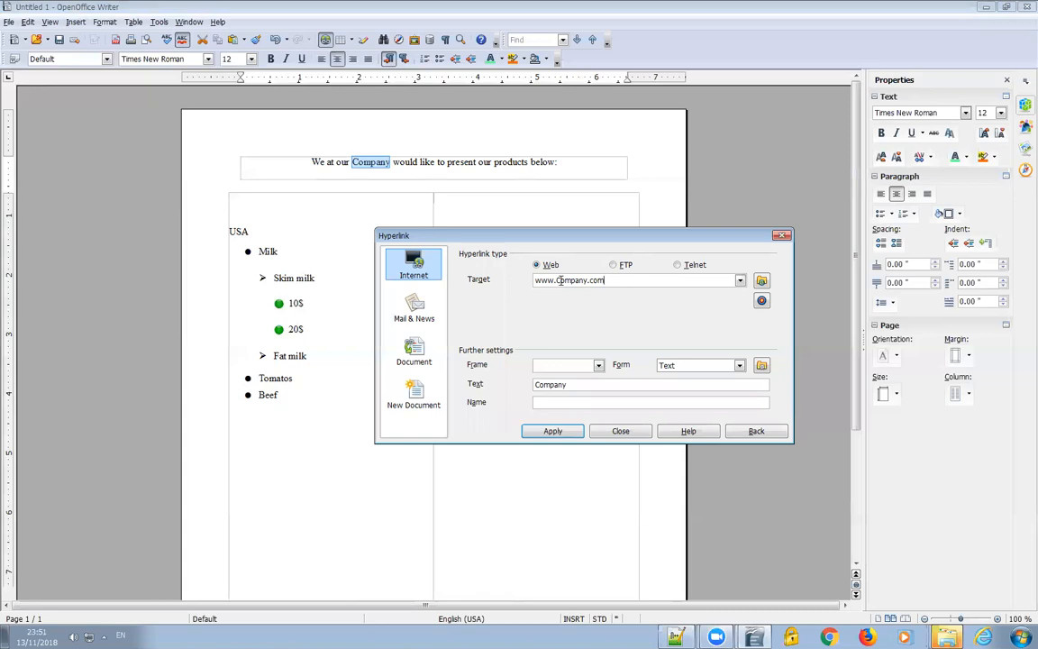
double_click(557, 385)
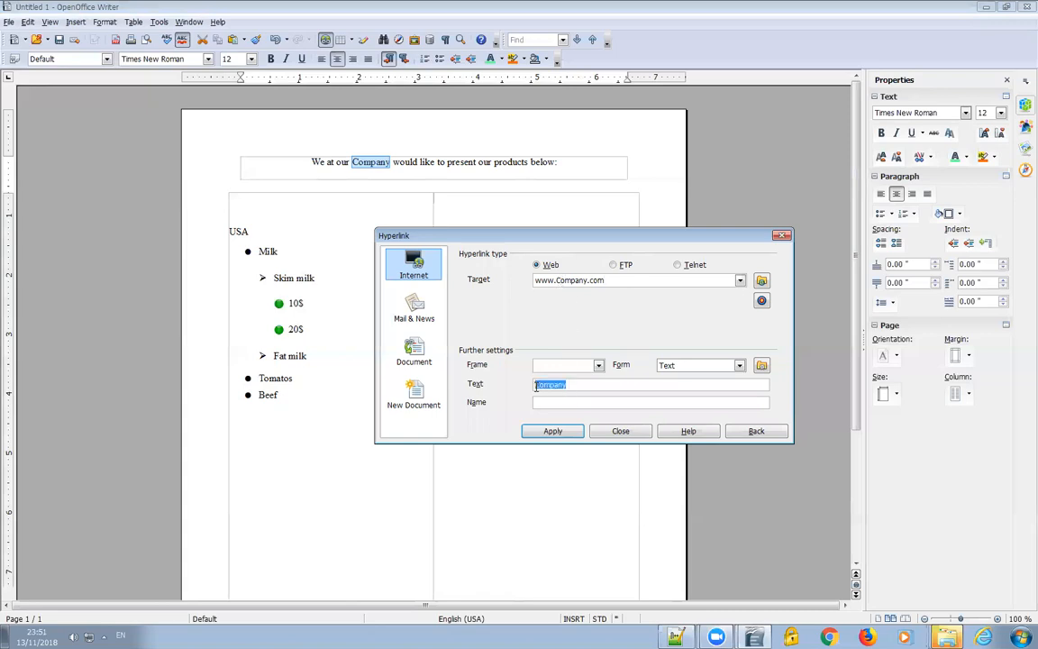
click(554, 432)
click(621, 431)
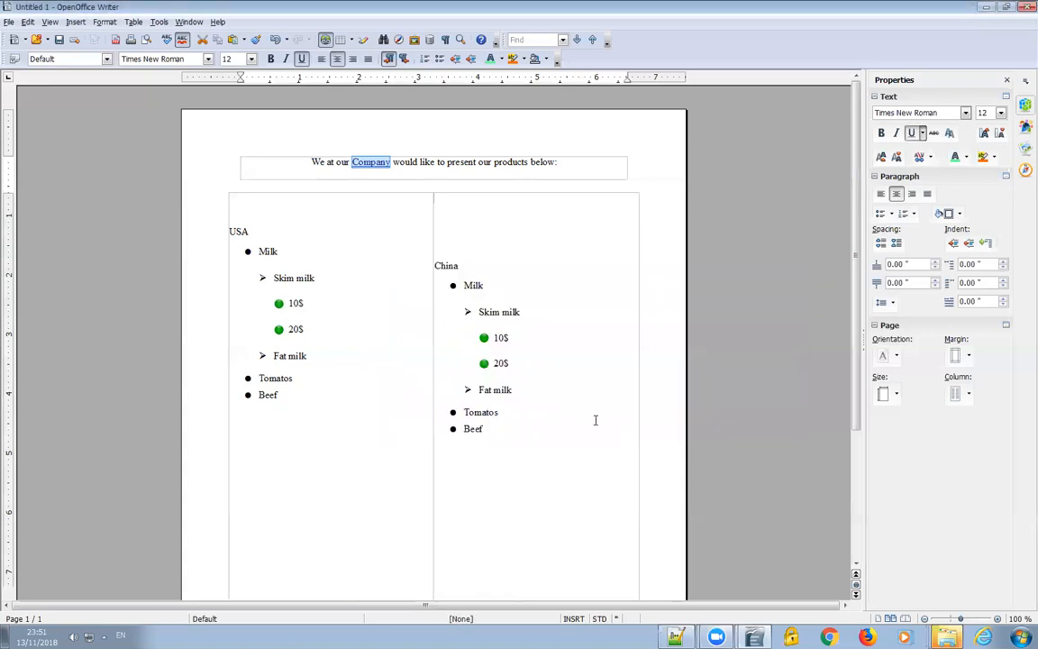
click(400, 190)
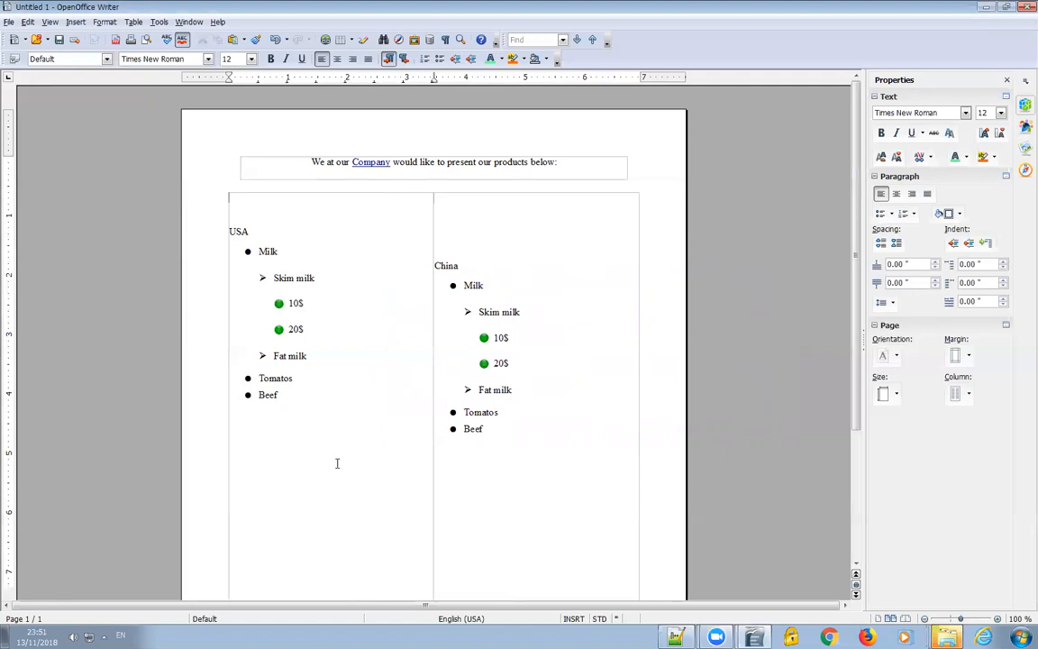
- Remove the surplus empty lines above the China heading so that it lines up with the USA heading
click(445, 251)
key(BackSpace)
key(BackSpace)
key(BackSpace)
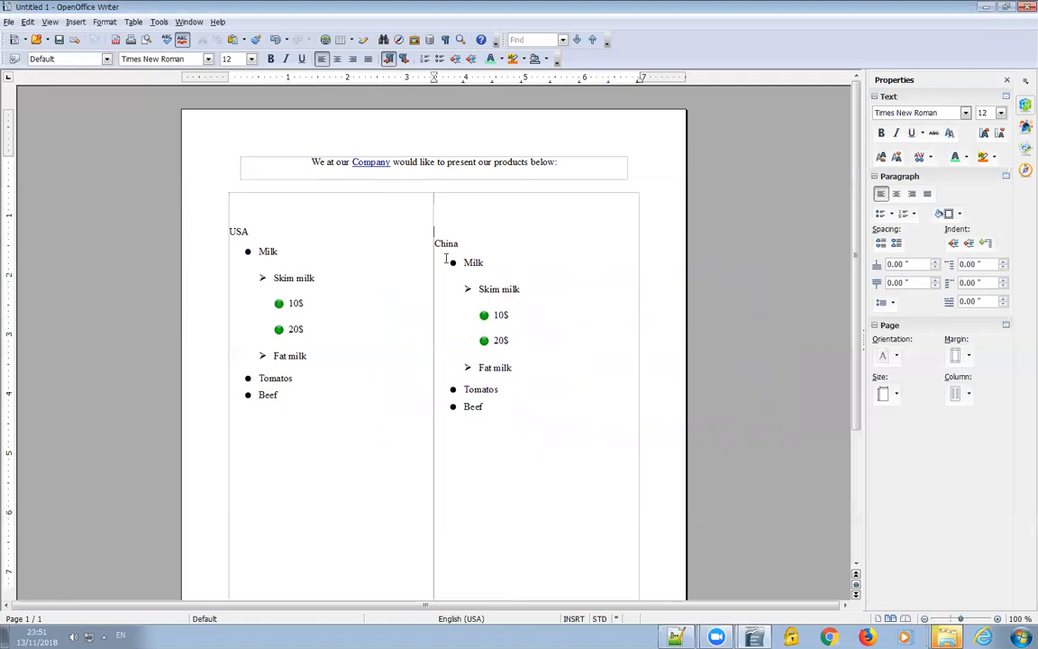
- Insert the picture if_Android_Market_569110.png from file in the empty space below the USA list
click(268, 449)
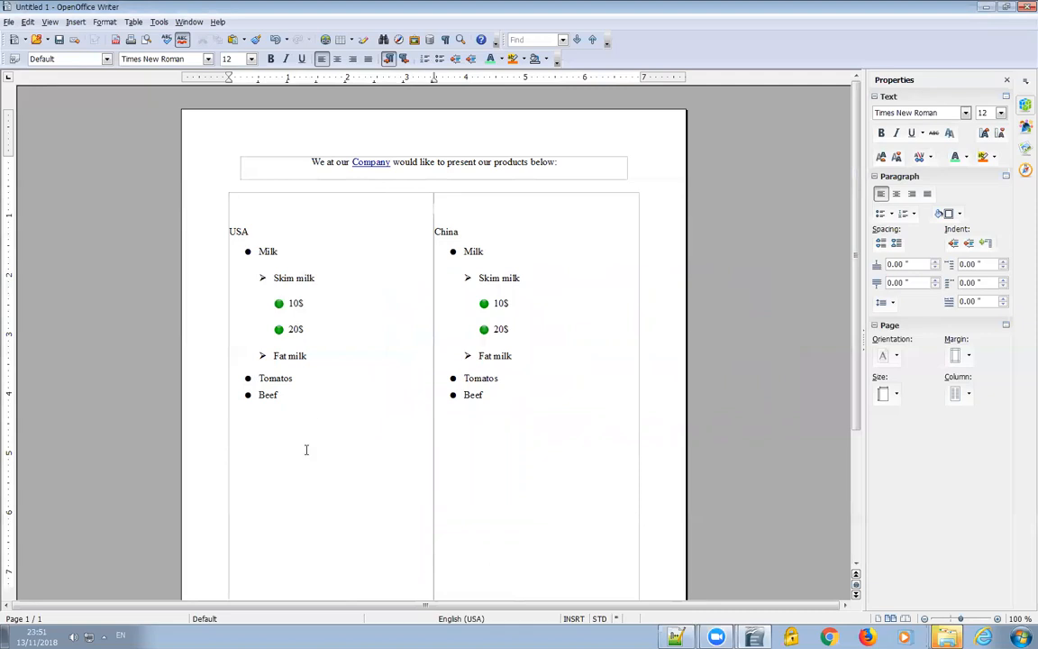
scroll(299, 447, down, 1)
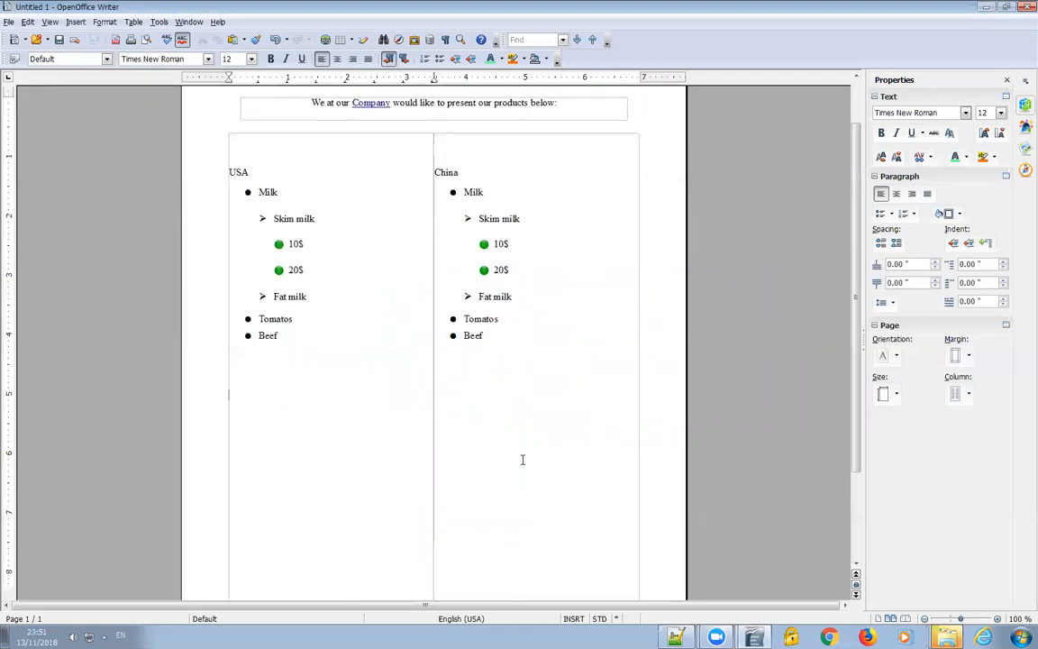
scroll(522, 460, down, 1)
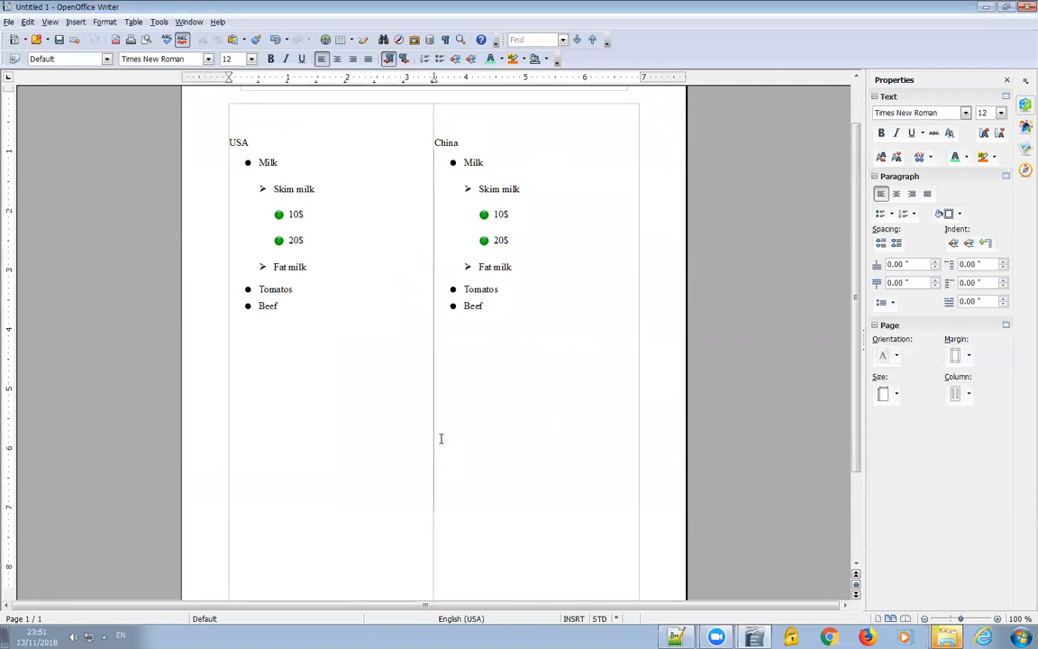
scroll(441, 438, up, 1)
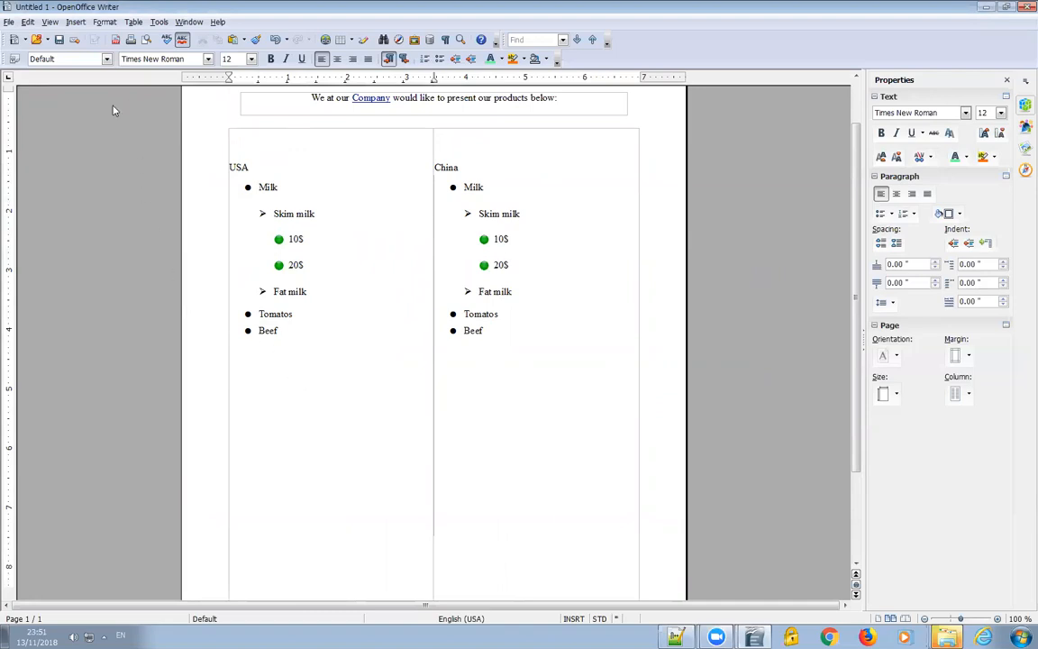
click(77, 25)
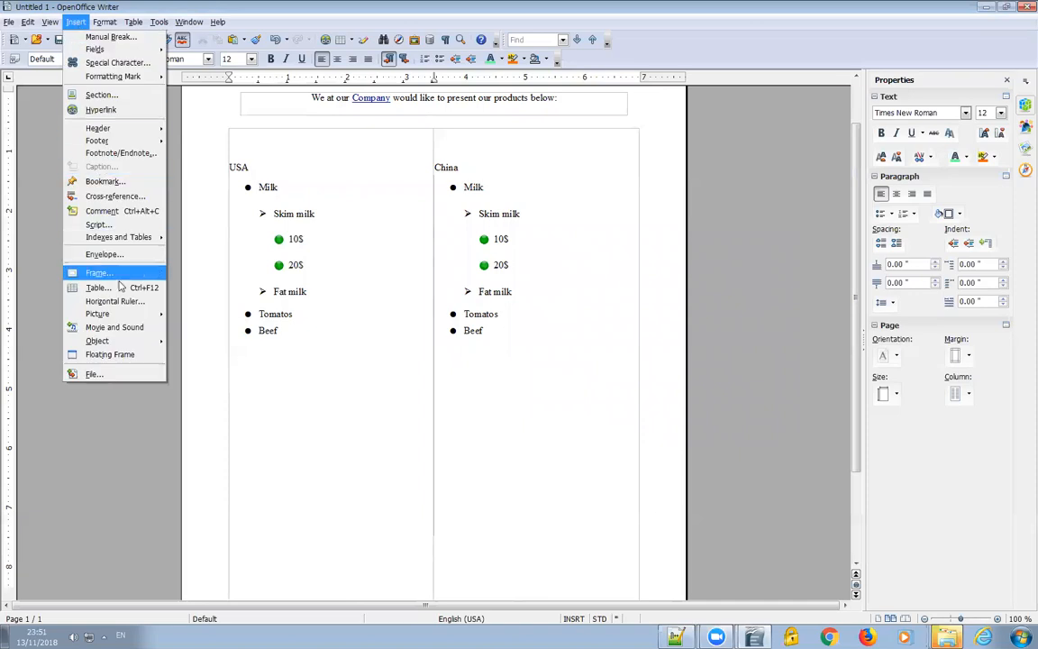
mouse_move(124, 320)
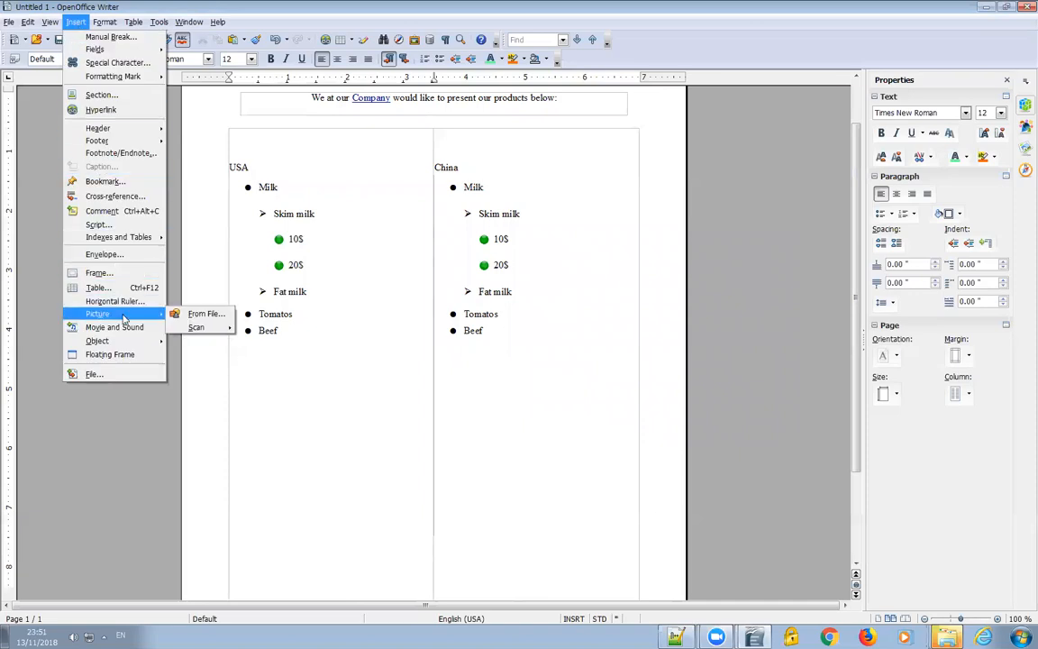
click(204, 314)
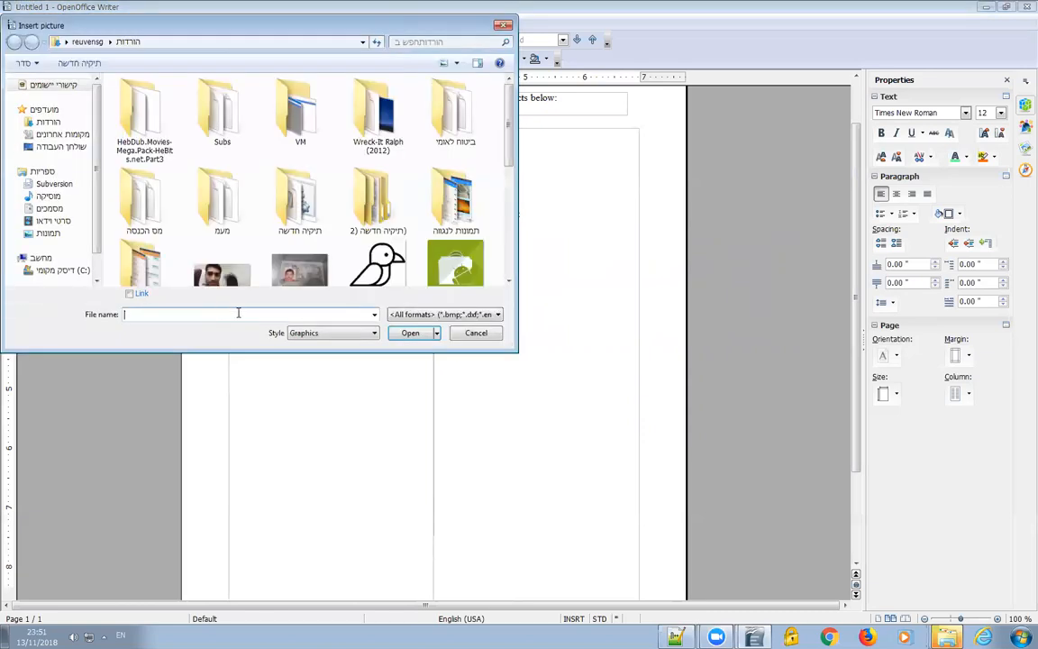
drag(508, 146, 508, 191)
click(455, 185)
click(417, 338)
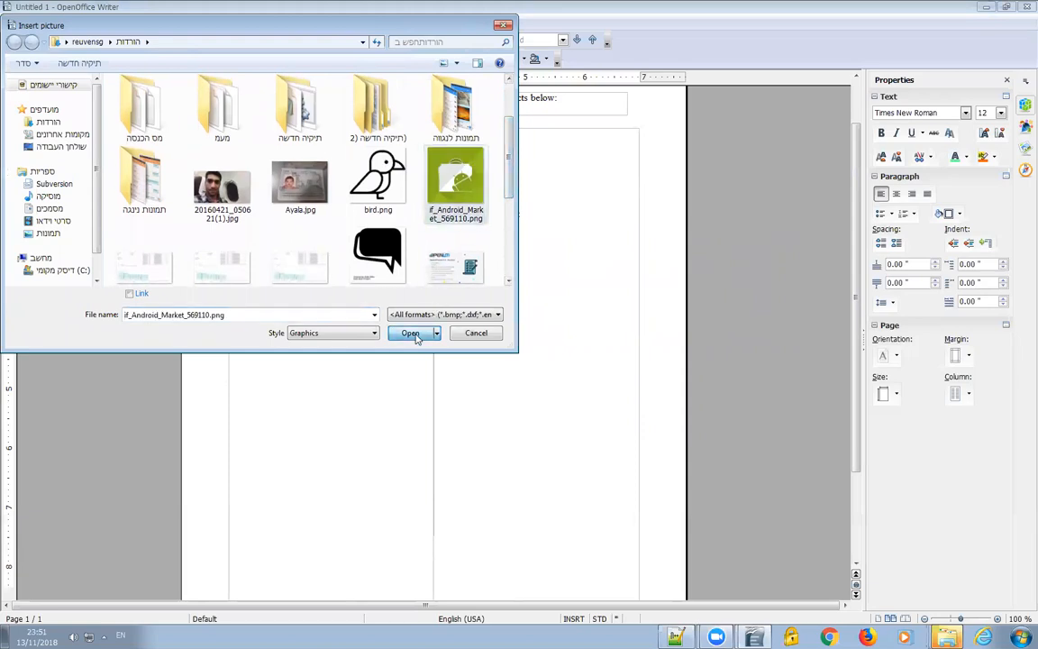
- Insert the chosen picture below the USA list and remove the surplus empty lines above the China heading to align it with USA
click(411, 334)
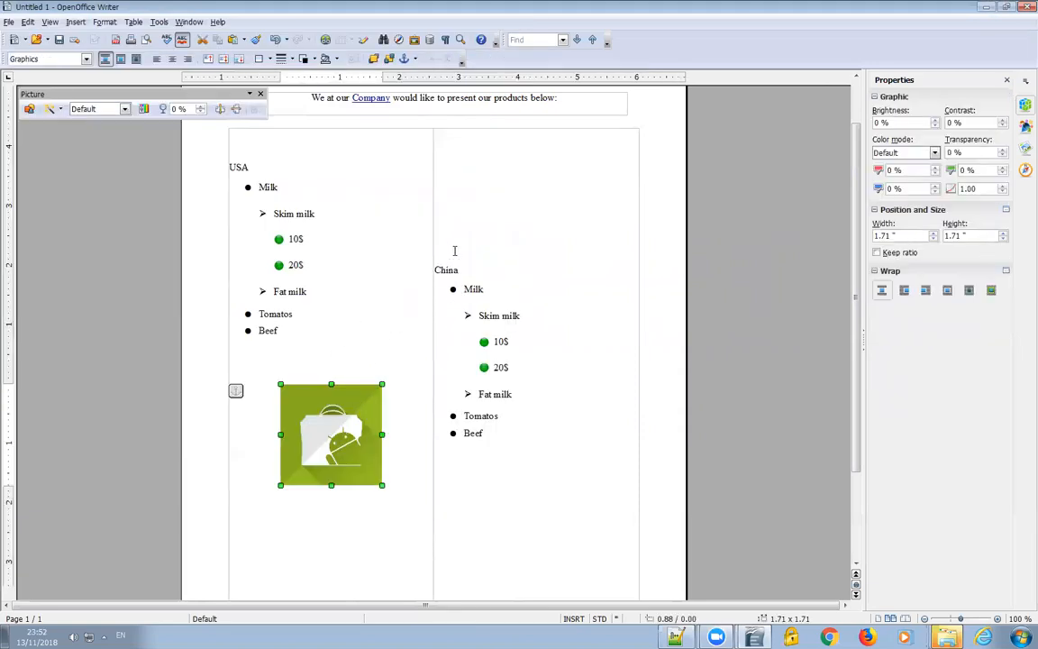
drag(436, 270, 447, 149)
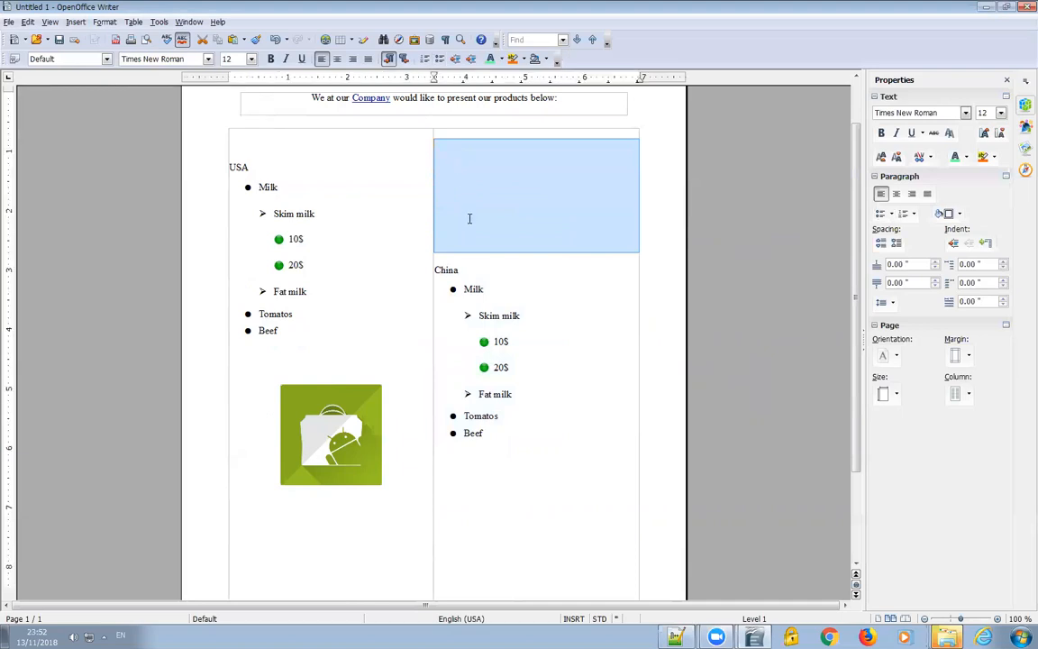
key(Delete)
key(Return)
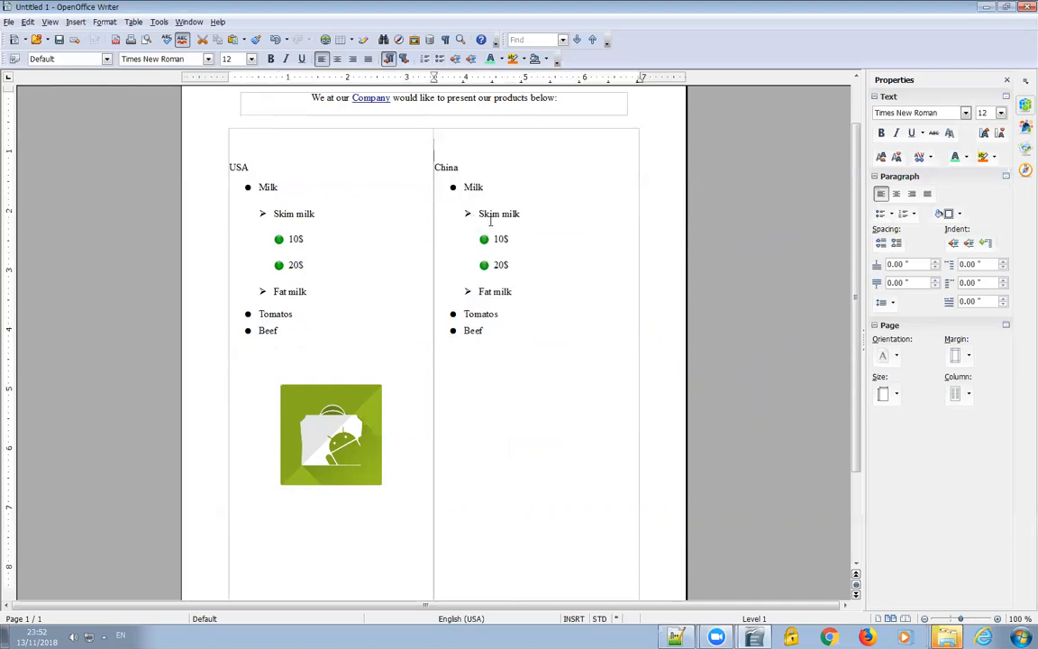
click(330, 423)
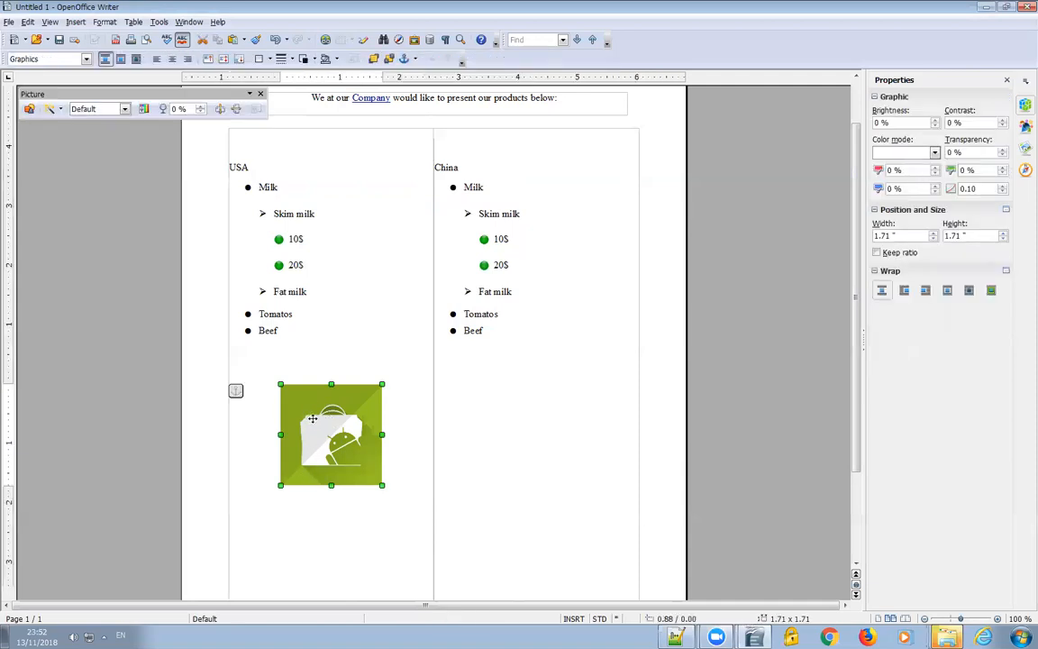
click(324, 361)
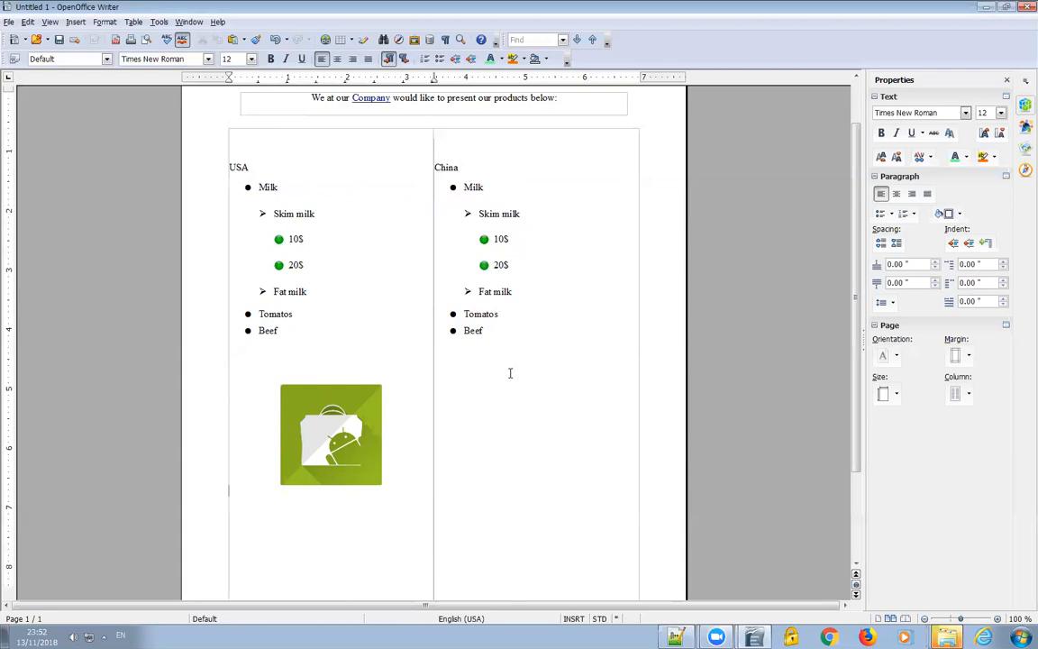
- Add empty lines below the China list and insert a table with two columns and three rows there
scroll(511, 371, up, 2)
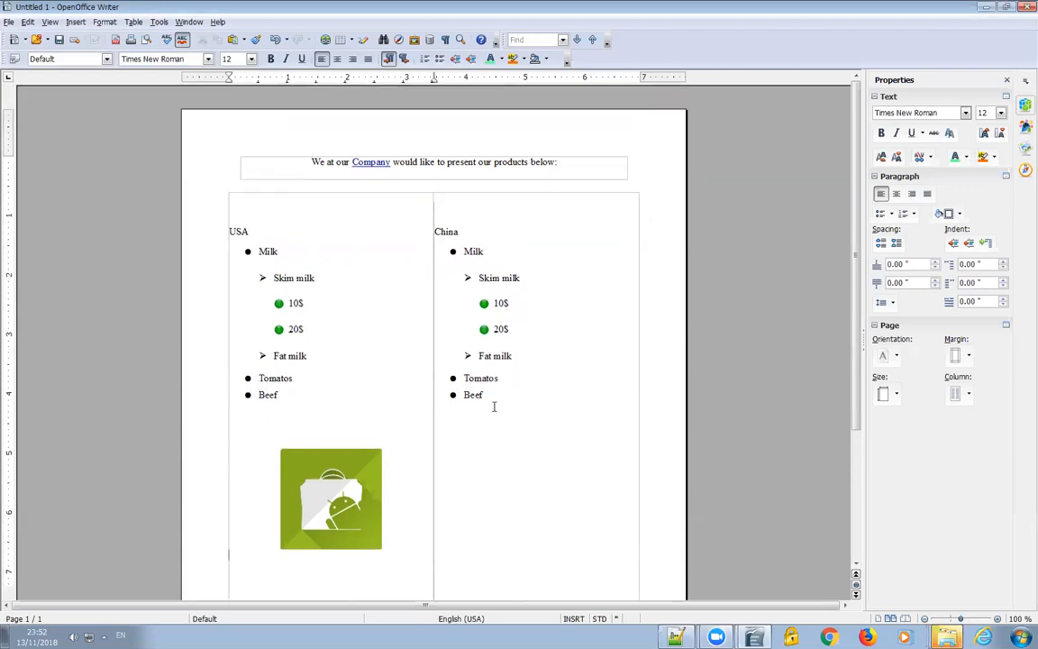
click(493, 407)
key(Return)
key(Return)
key(Return)
click(351, 41)
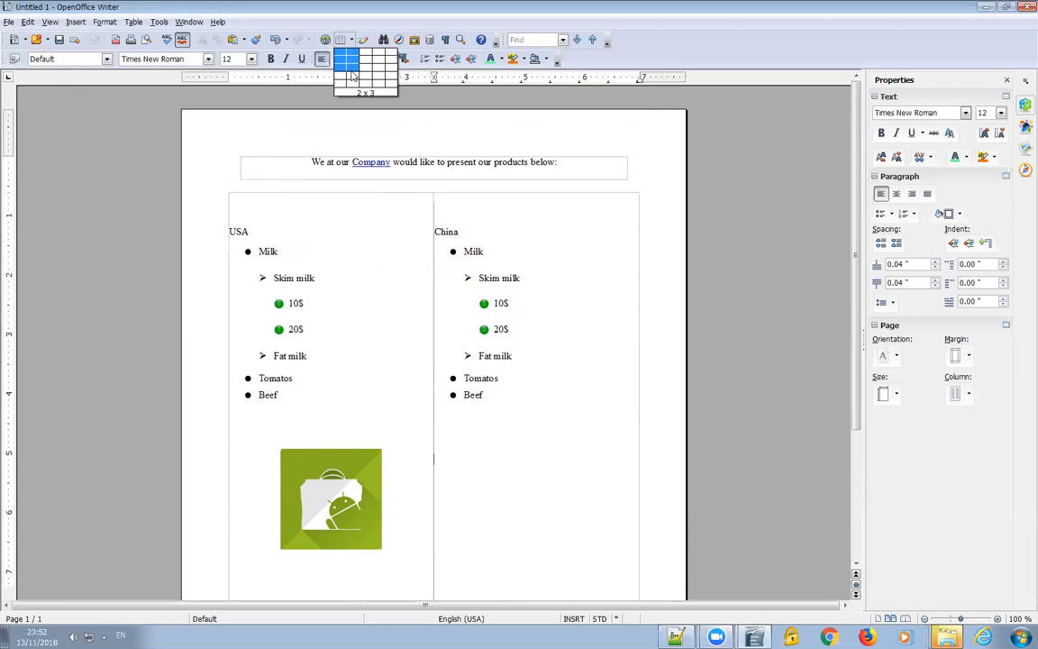
click(352, 77)
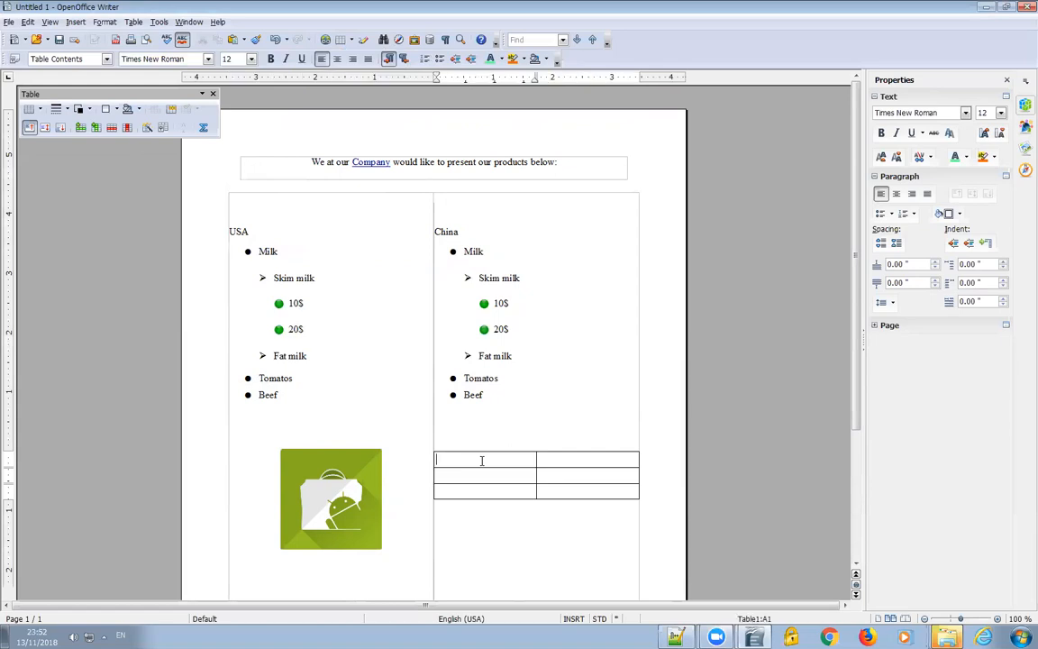
- Fill the first two table rows with milk and 10, then beef and 5, and leave the table
text(milk)
click(561, 462)
text(10)
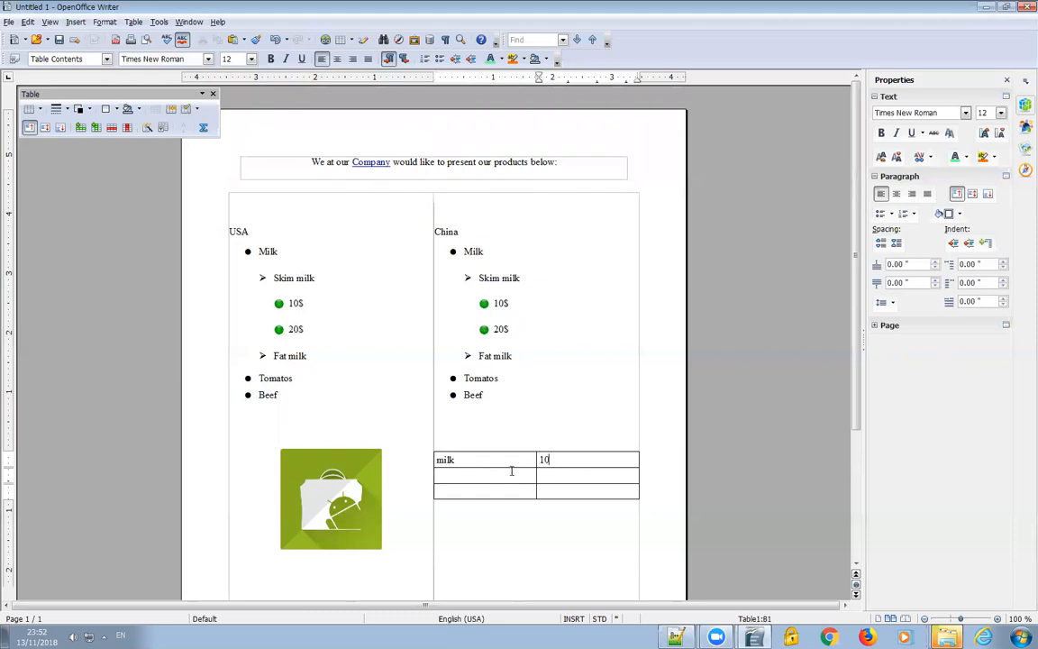
text(beef)
click(543, 475)
text(5)
scroll(464, 470, down, 2)
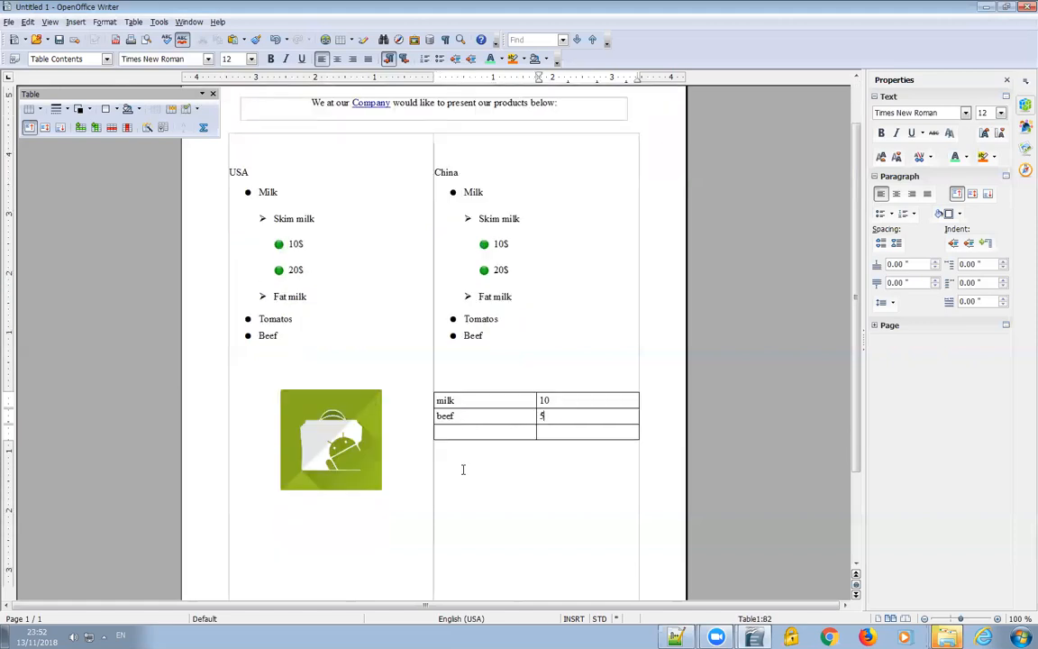
scroll(462, 439, down, 2)
click(464, 439)
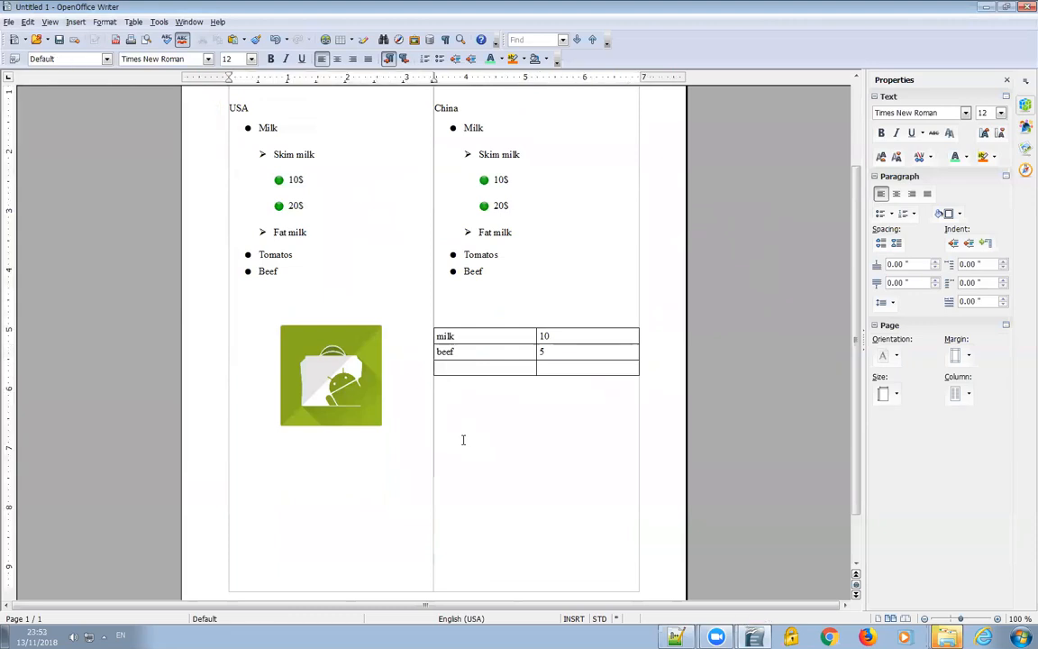
scroll(463, 439, up, 2)
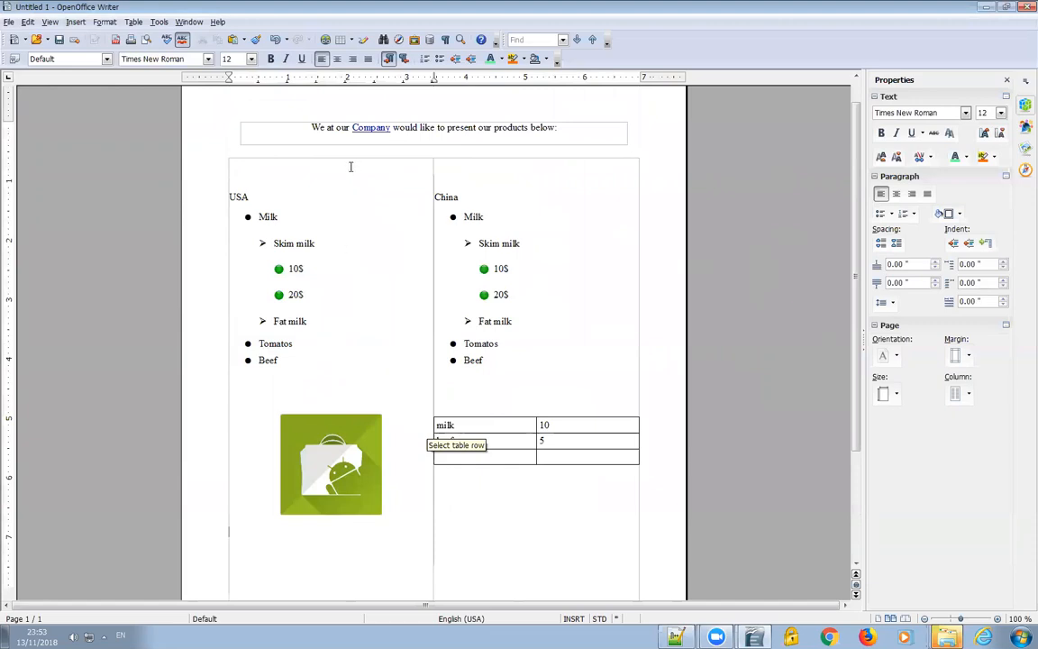
- Make the whole sentence in the page header bold and clear the selection
triple_click(411, 129)
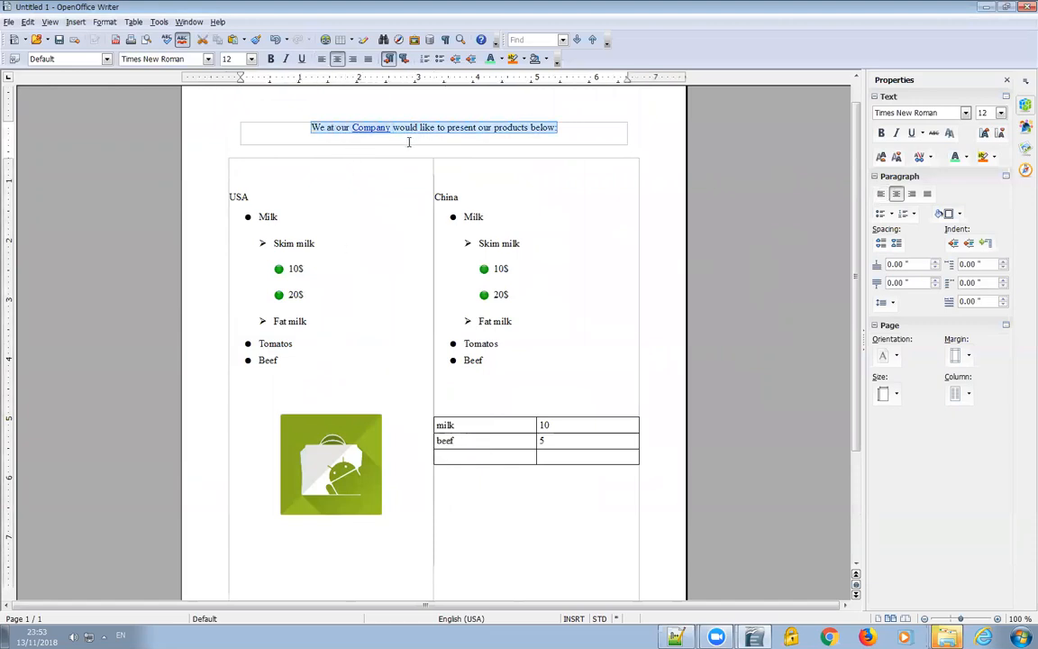
scroll(399, 167, up, 2)
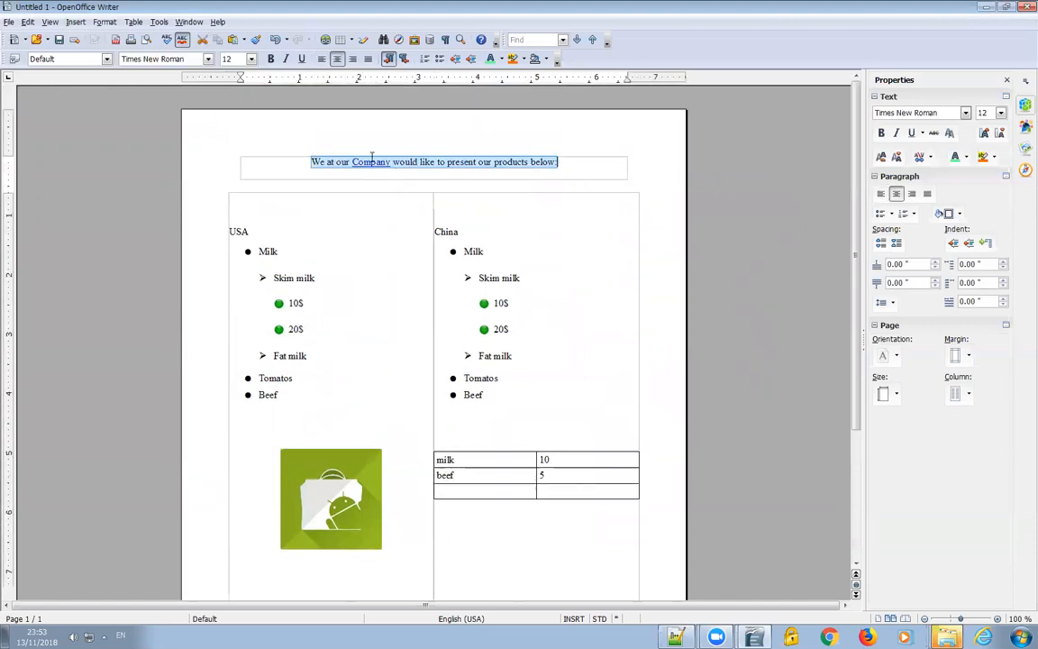
click(271, 59)
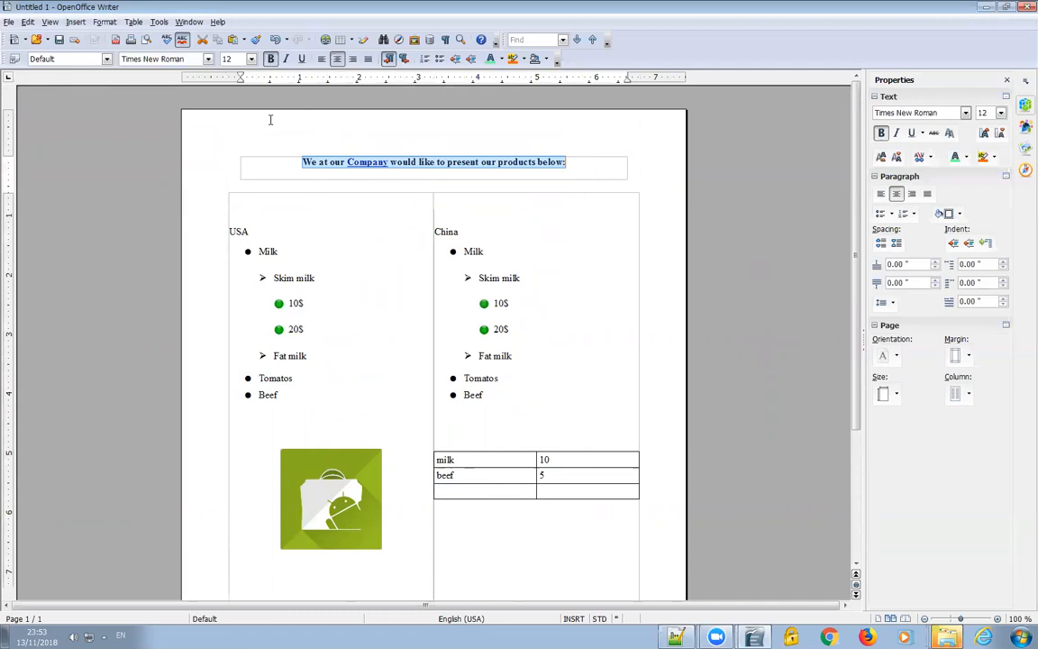
key(ctrl+b)
key(ctrl+b)
key(ctrl+b)
key(ctrl+b)
click(360, 236)
- Turn on the footer in the Default page style
scroll(362, 236, down, 4)
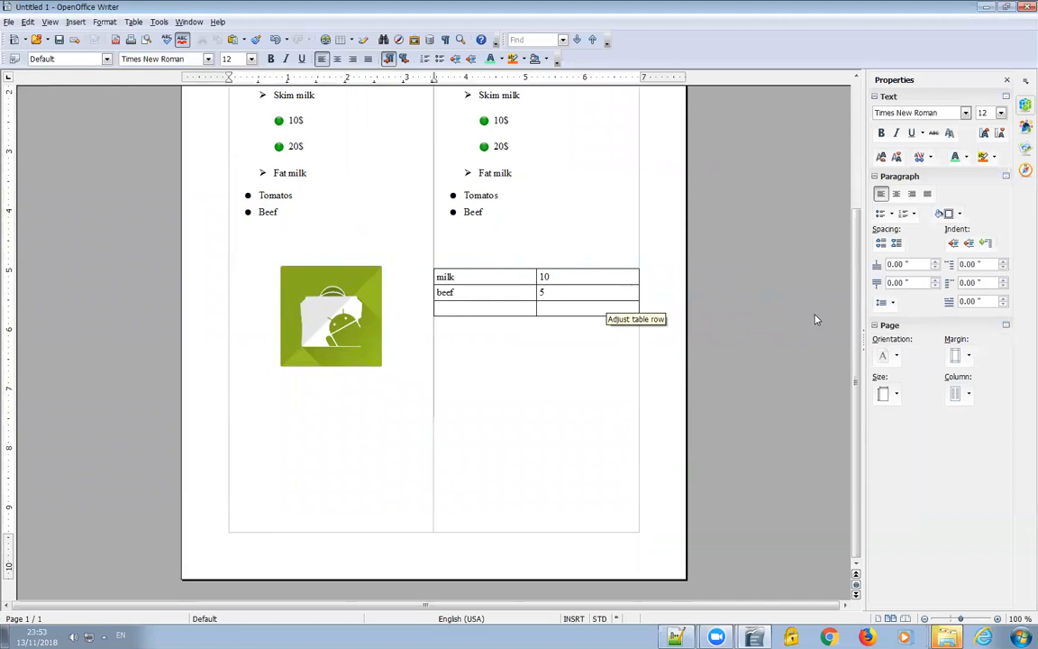
click(1007, 328)
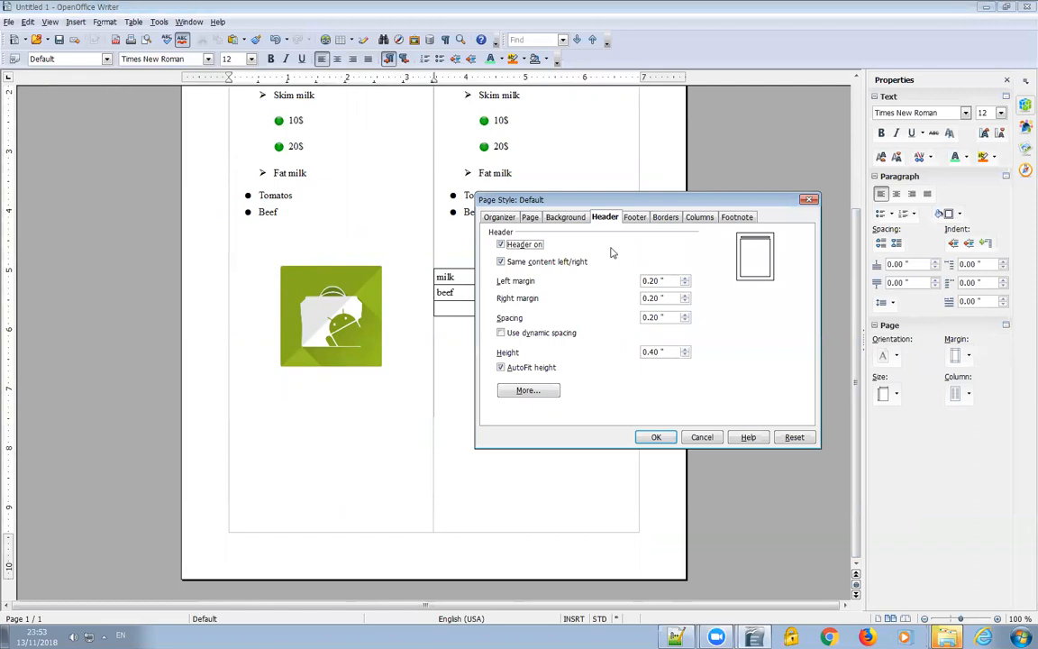
click(634, 219)
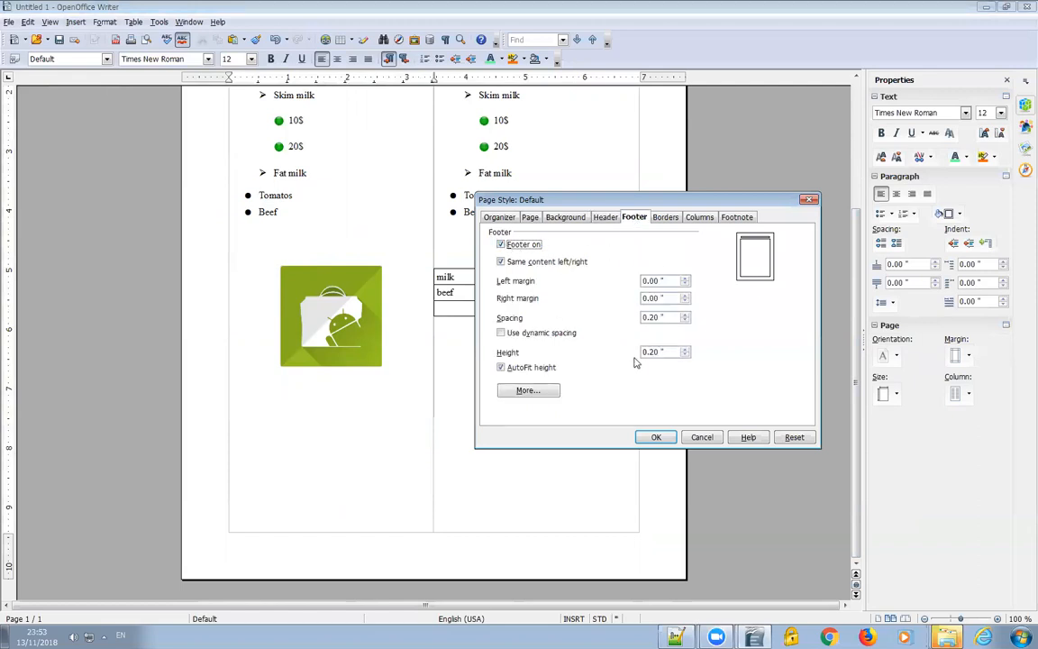
click(656, 437)
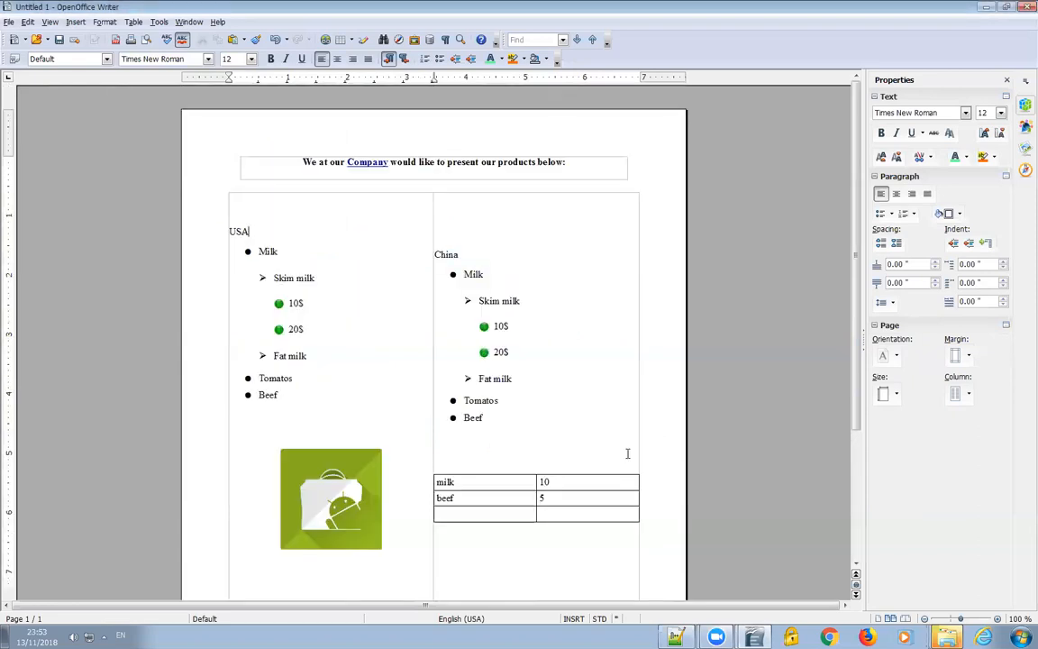
- Insert a date field at the start of the page footer
scroll(494, 491, down, 4)
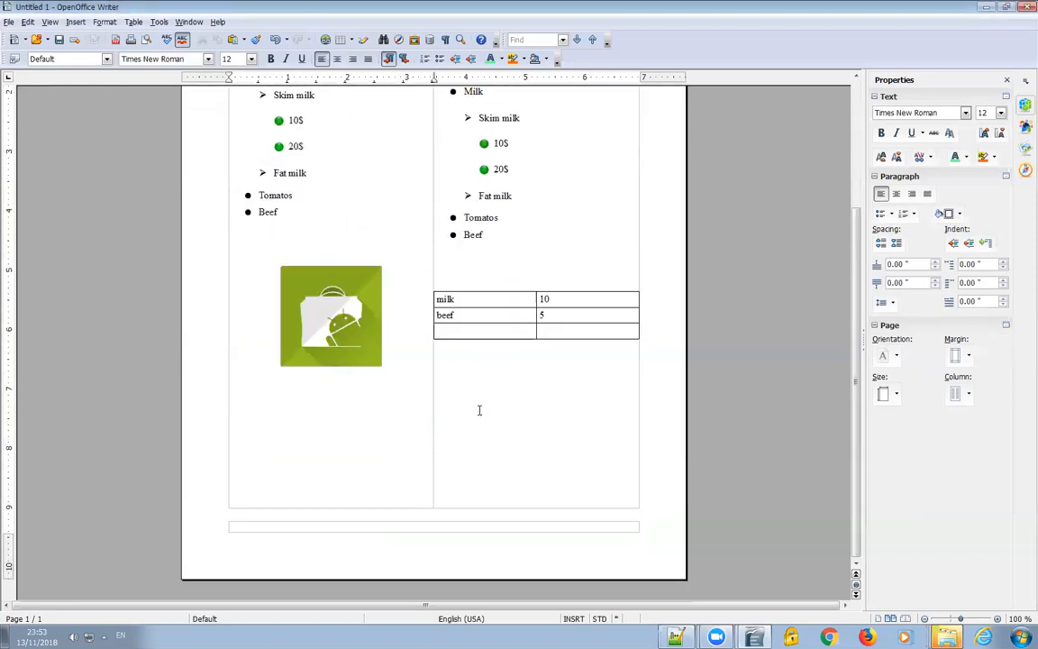
right_click(253, 527)
click(238, 527)
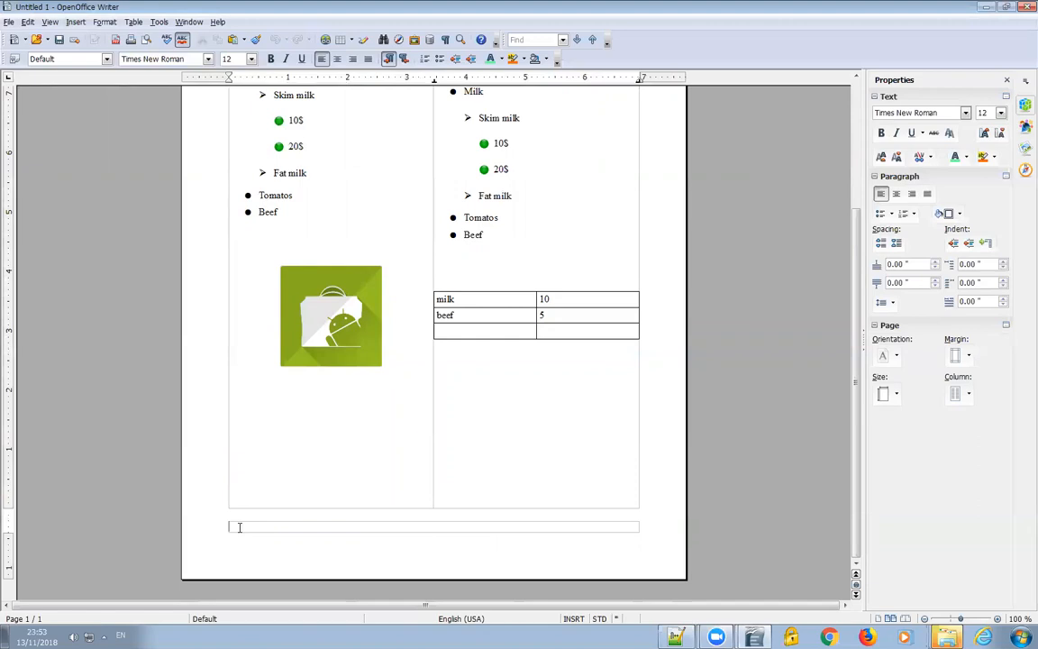
click(76, 22)
mouse_move(101, 52)
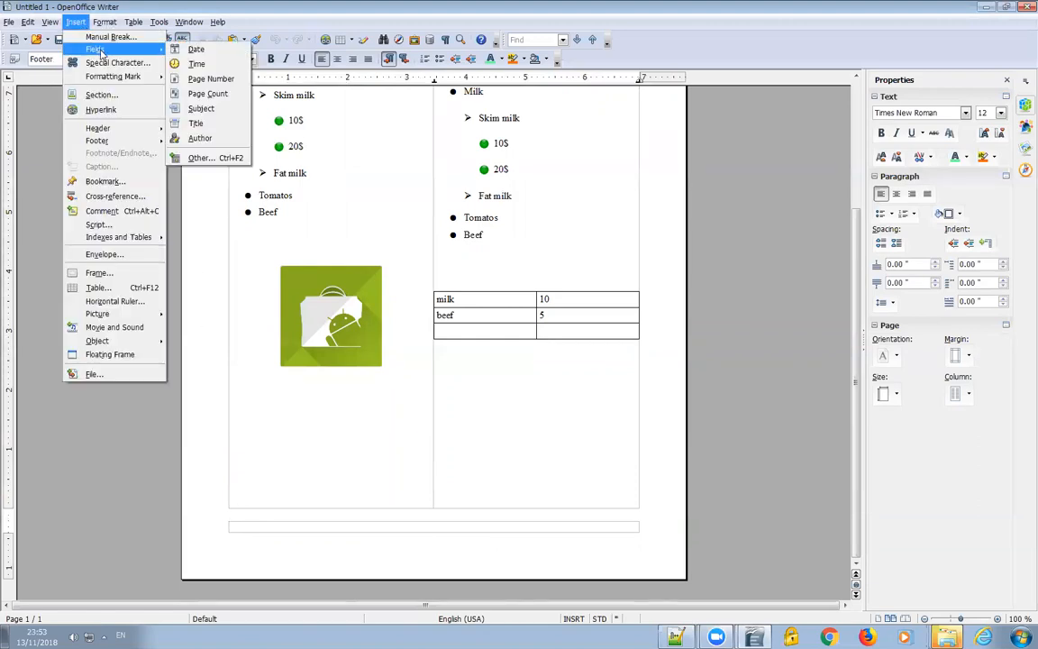
click(193, 49)
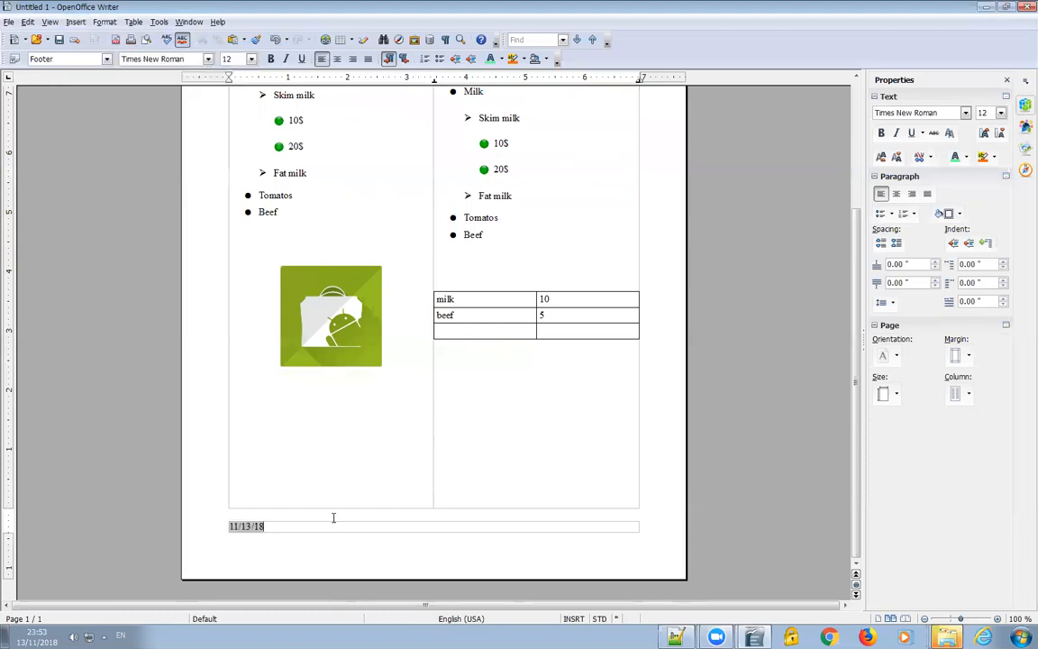
- Save the document as Untitled 1.doc in Microsoft Word 97/2000/XP format, keeping that format instead of ODF
scroll(334, 518, up, 4)
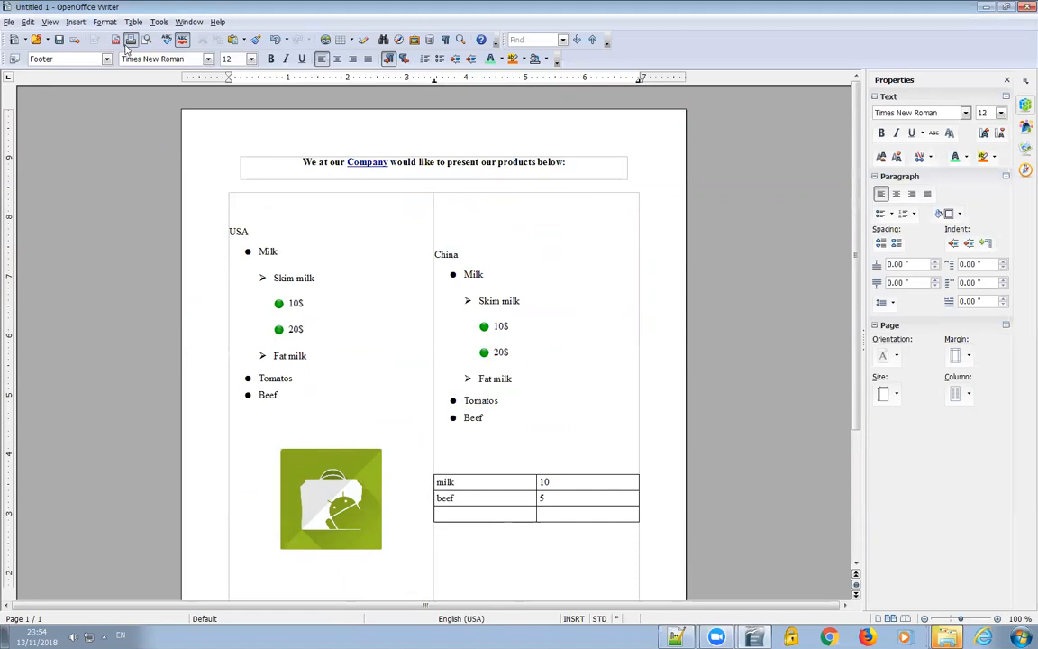
click(9, 21)
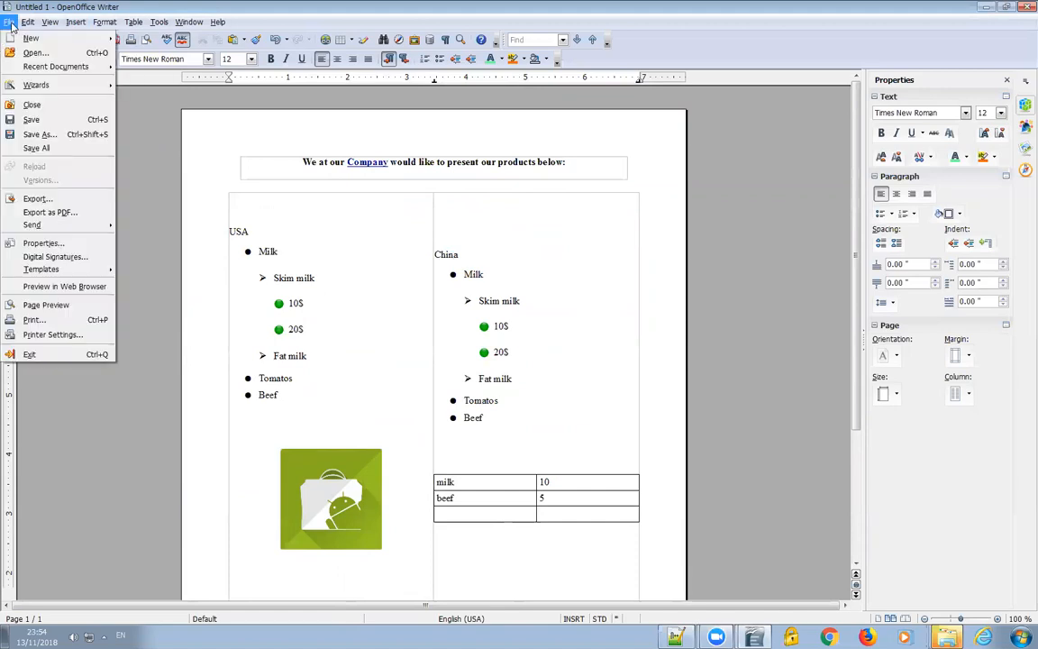
click(70, 139)
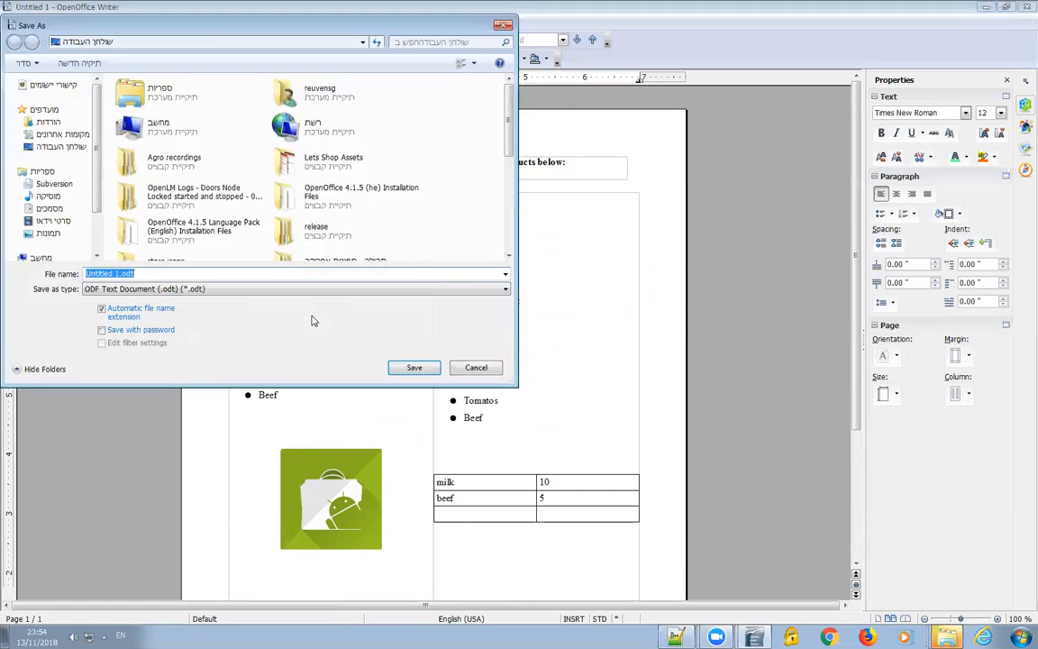
click(144, 289)
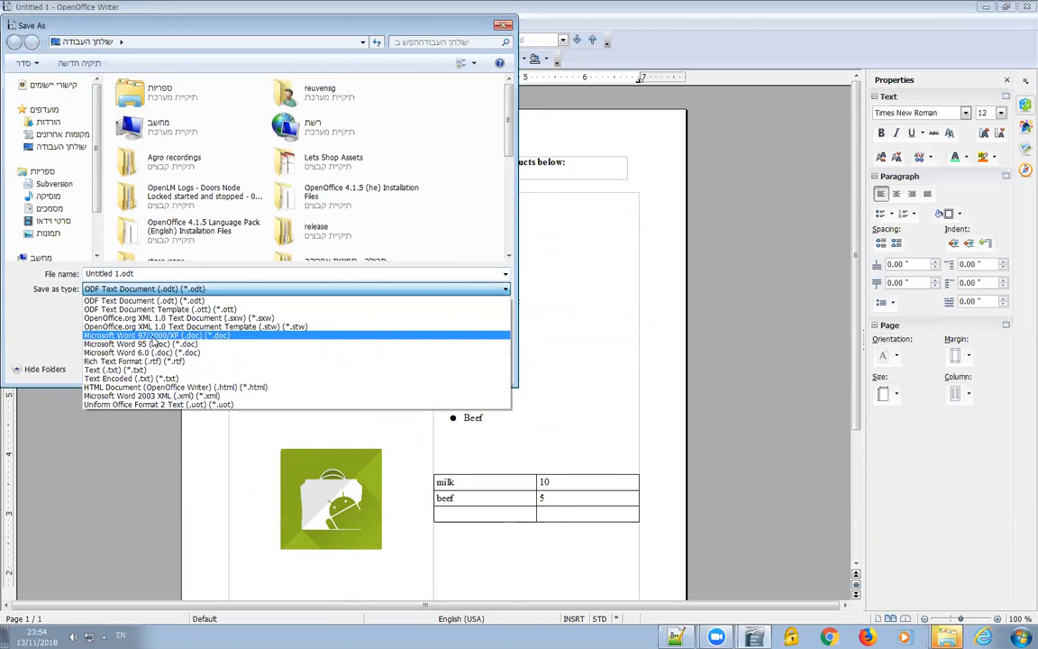
click(155, 336)
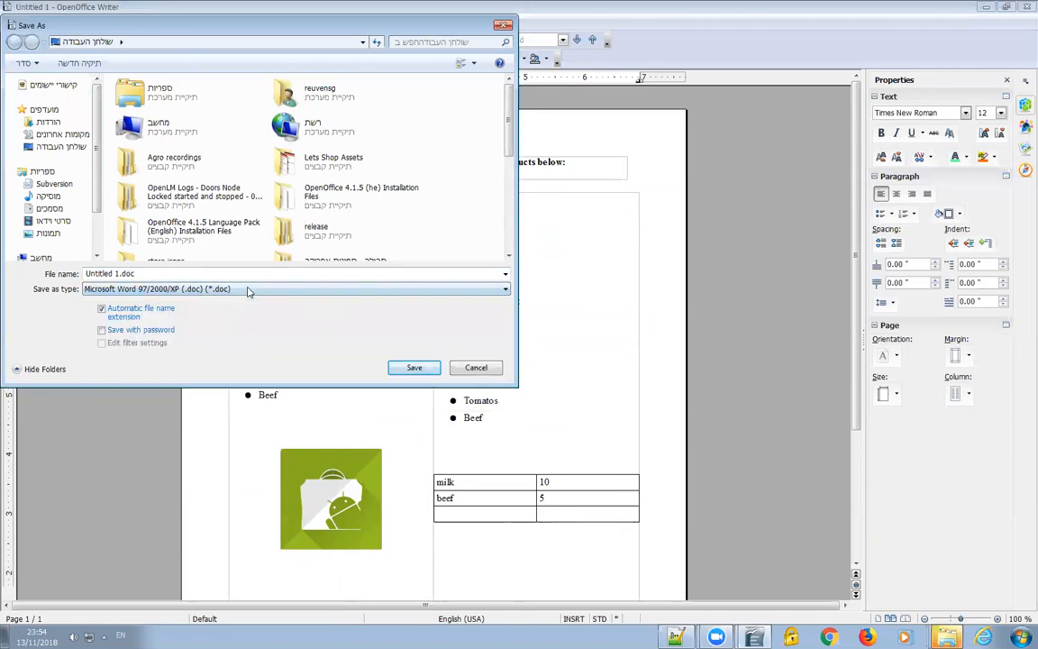
click(412, 367)
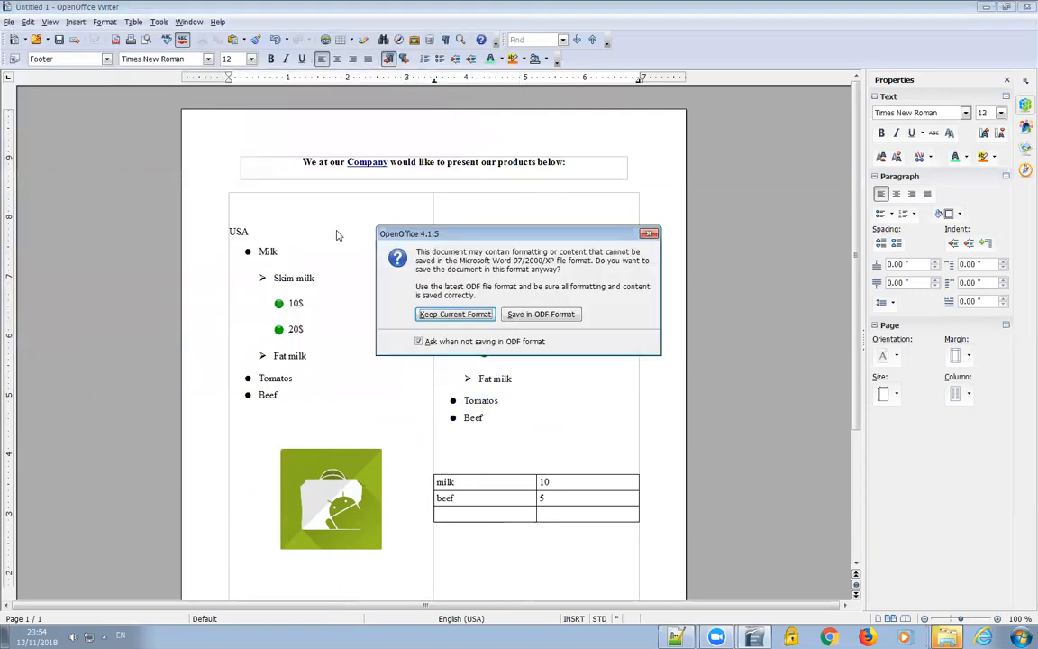
click(453, 314)
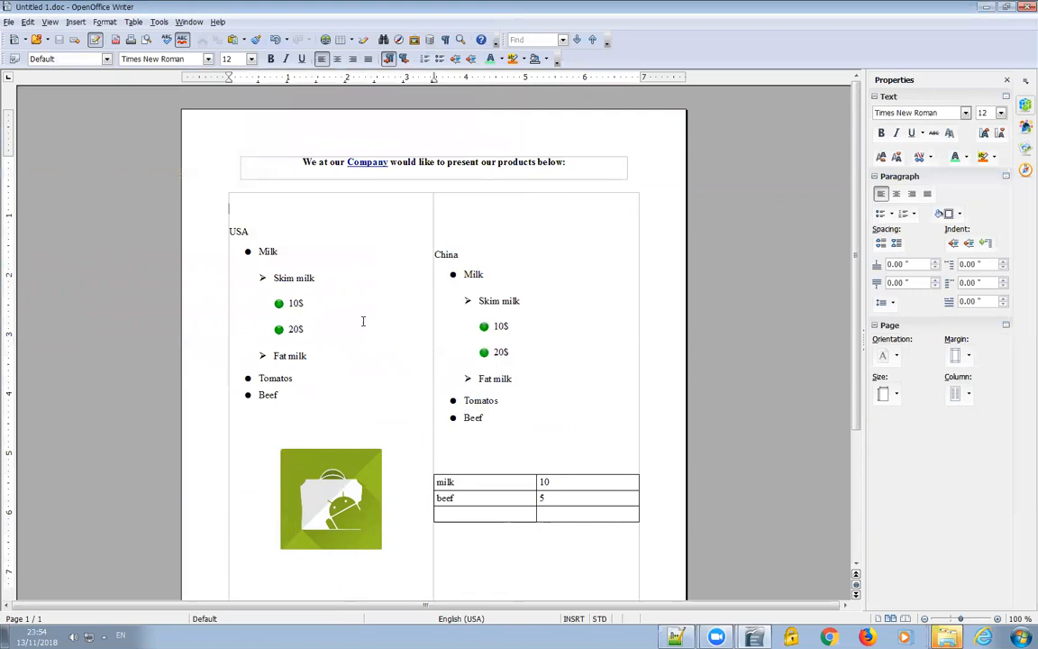
- Export all pages of the document as a PDF named Quote 2.pdf with the default PDF options
click(9, 21)
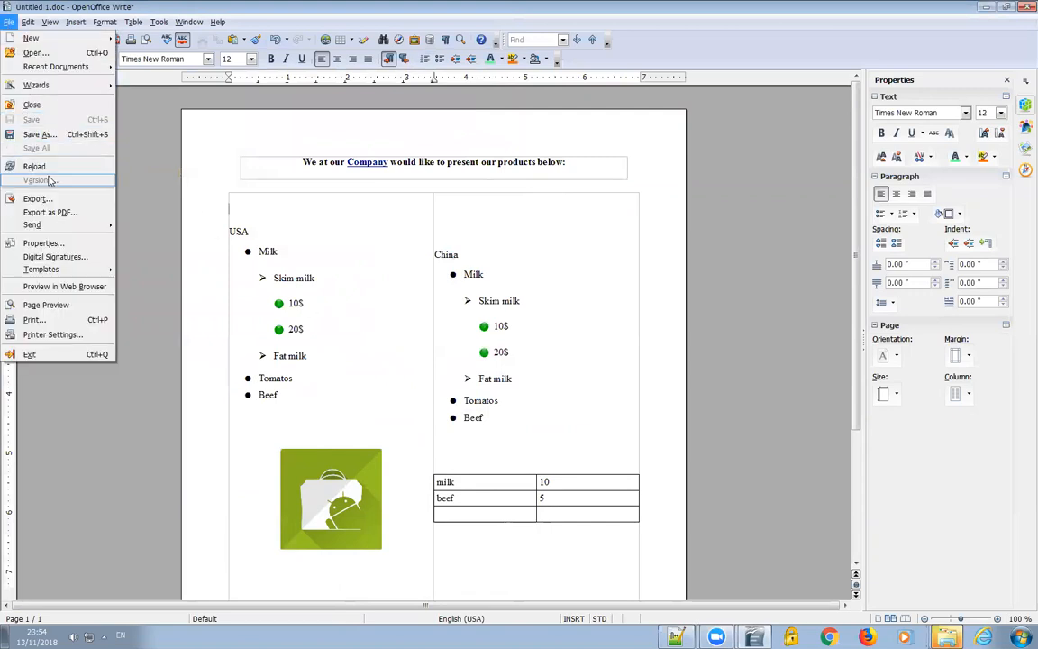
click(54, 213)
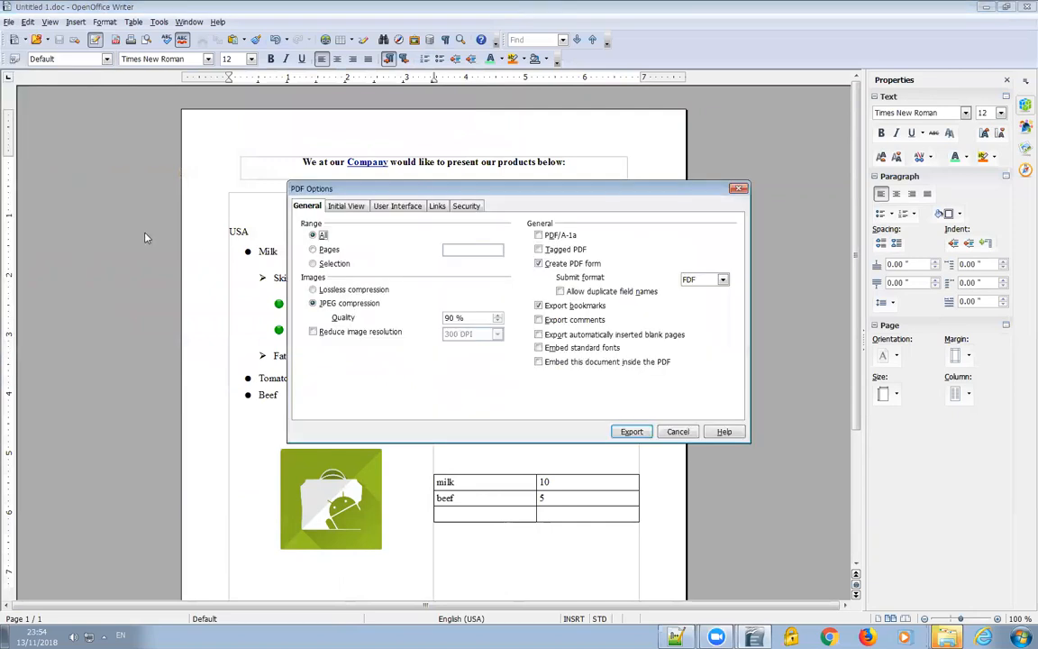
click(634, 432)
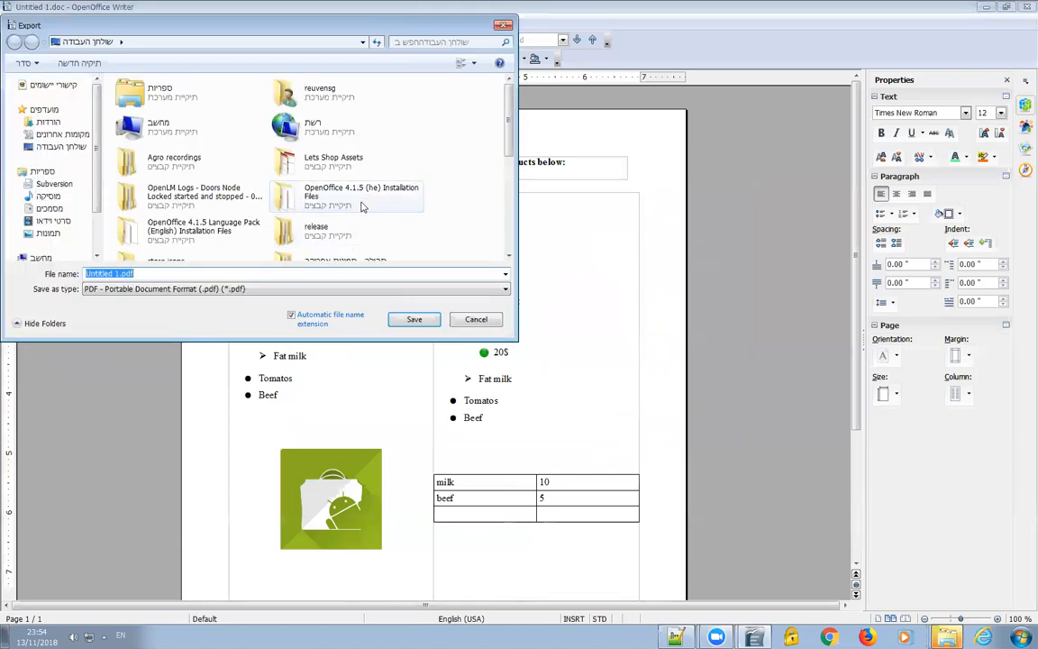
scroll(505, 176, down, 1)
drag(505, 176, 504, 241)
drag(119, 274, 78, 276)
text(Quote )
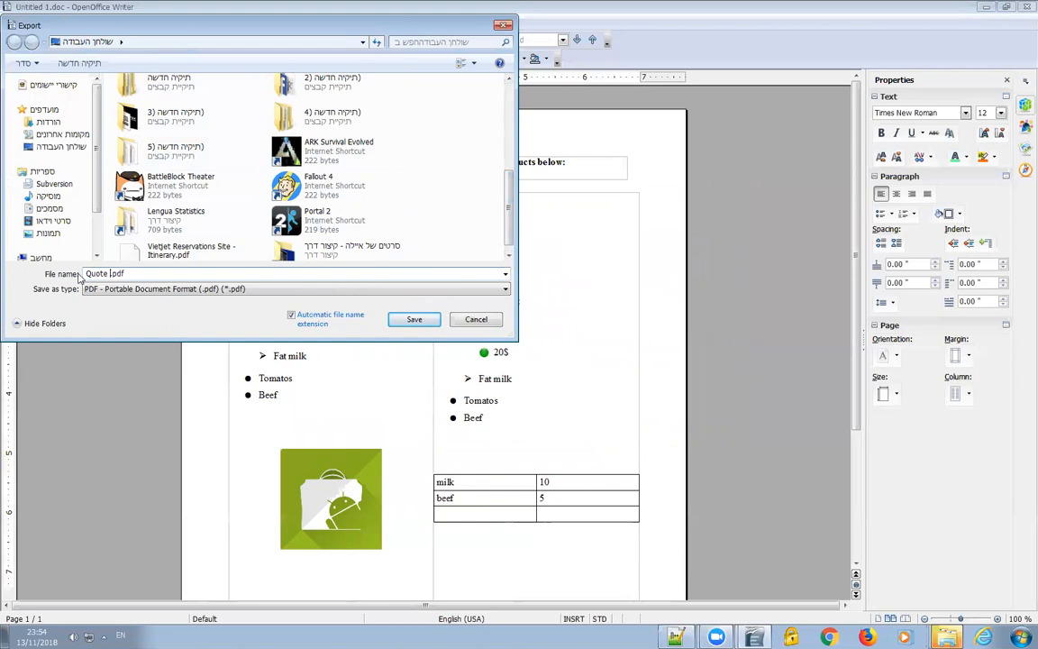
text(2)
click(410, 326)
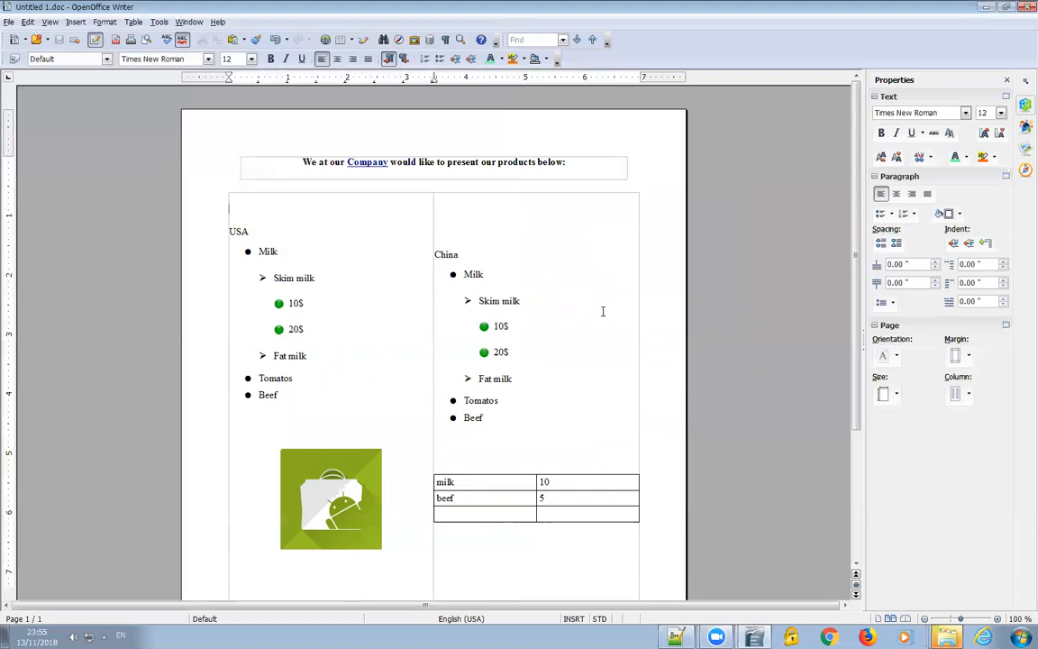